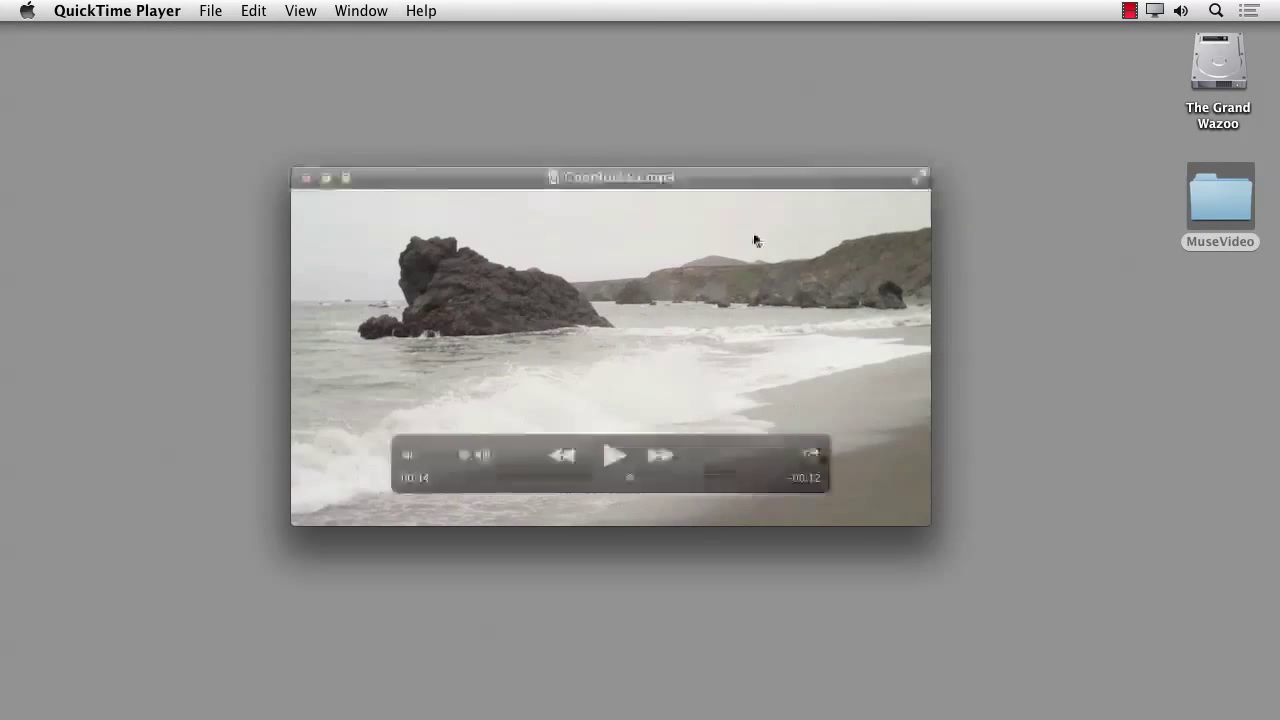
Step: Start the GoatRockEx.mp4 beach footage playing in QuickTime Player, then bring Finder forward
{"action": "left_click", "coordinate": [612, 456]}
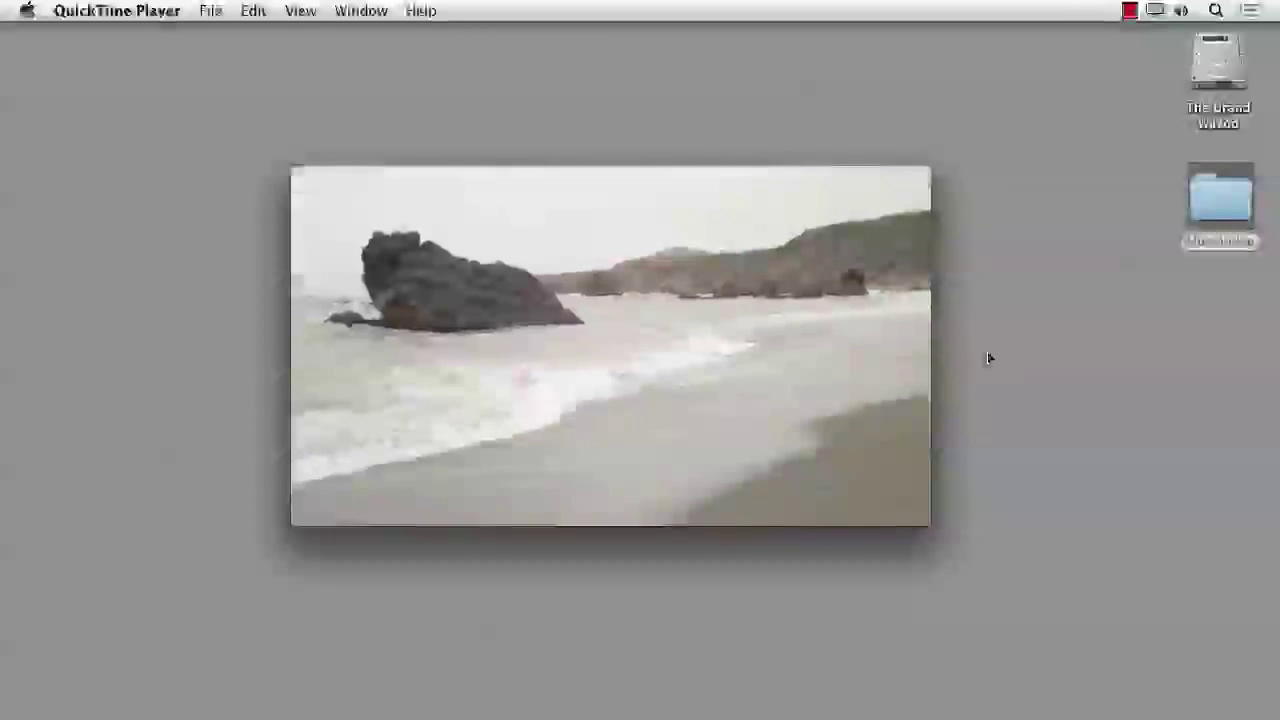
{"action": "key", "text": "super+Tab"}
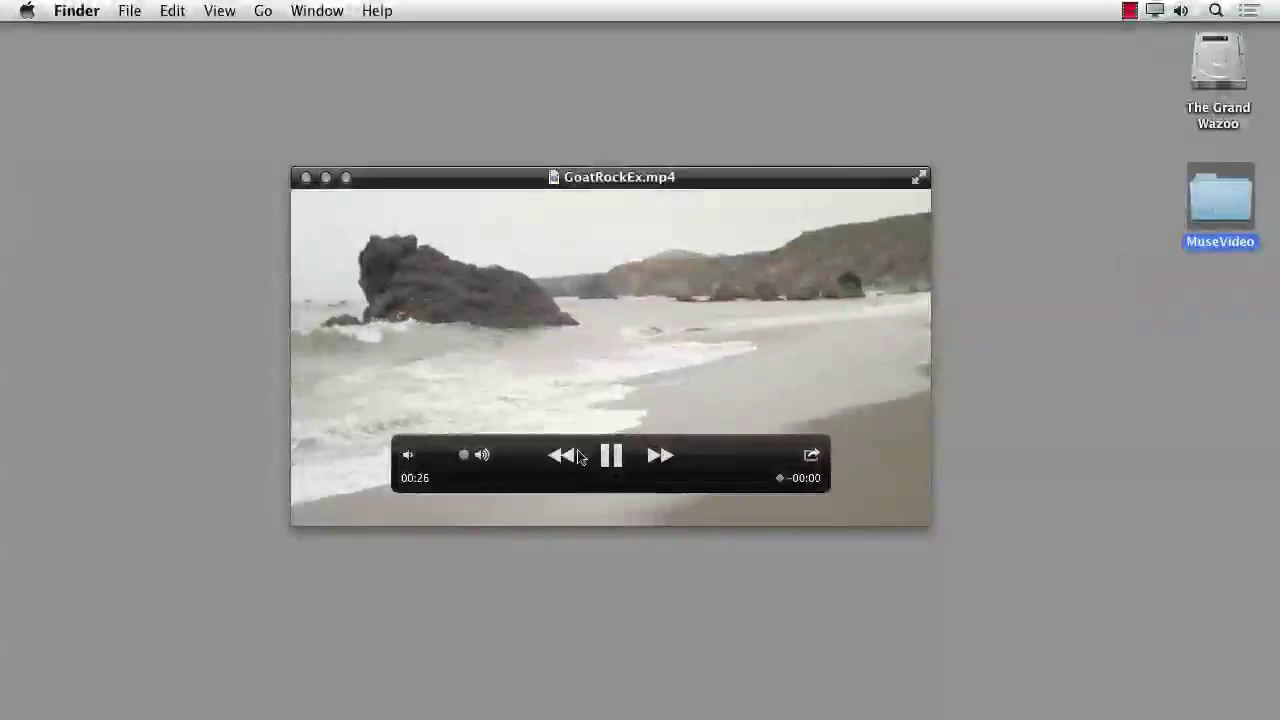
Step: Open MuseVideo > Content in Finder to review its files, then close that window
{"action": "double_click", "coordinate": [1214, 208]}
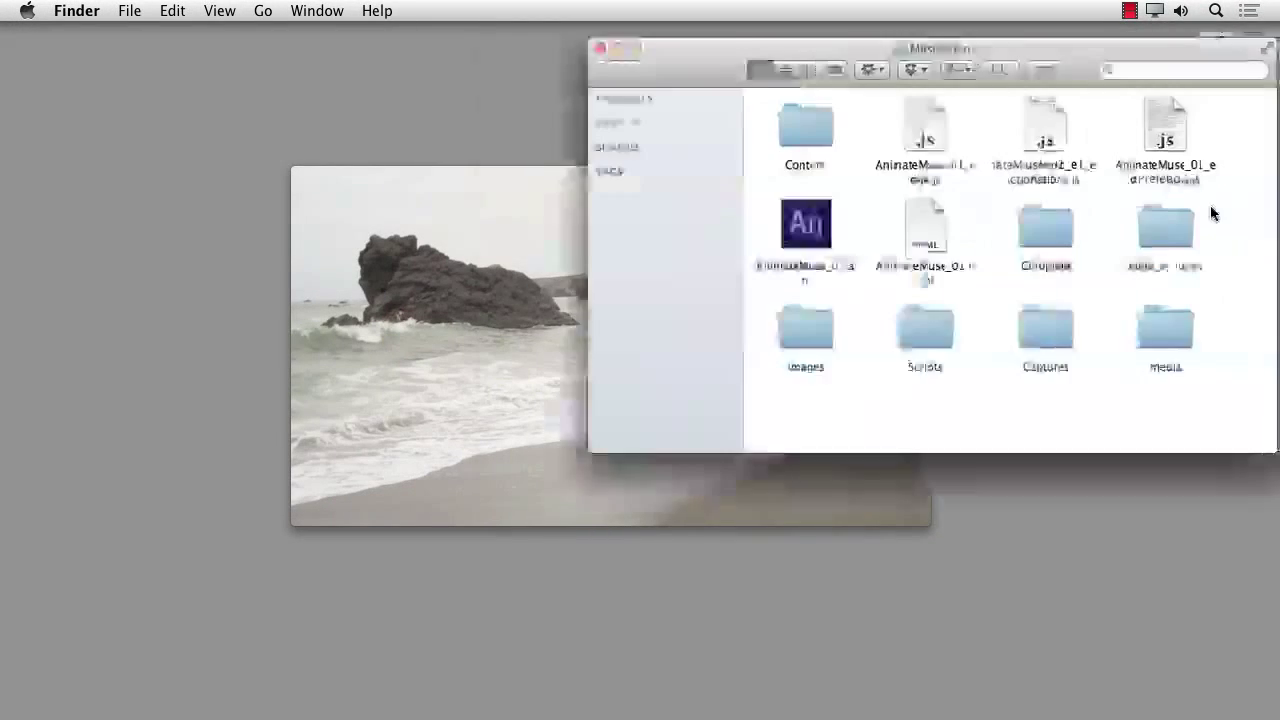
{"action": "double_click", "coordinate": [765, 124]}
{"action": "mouse_move", "coordinate": [729, 150]}
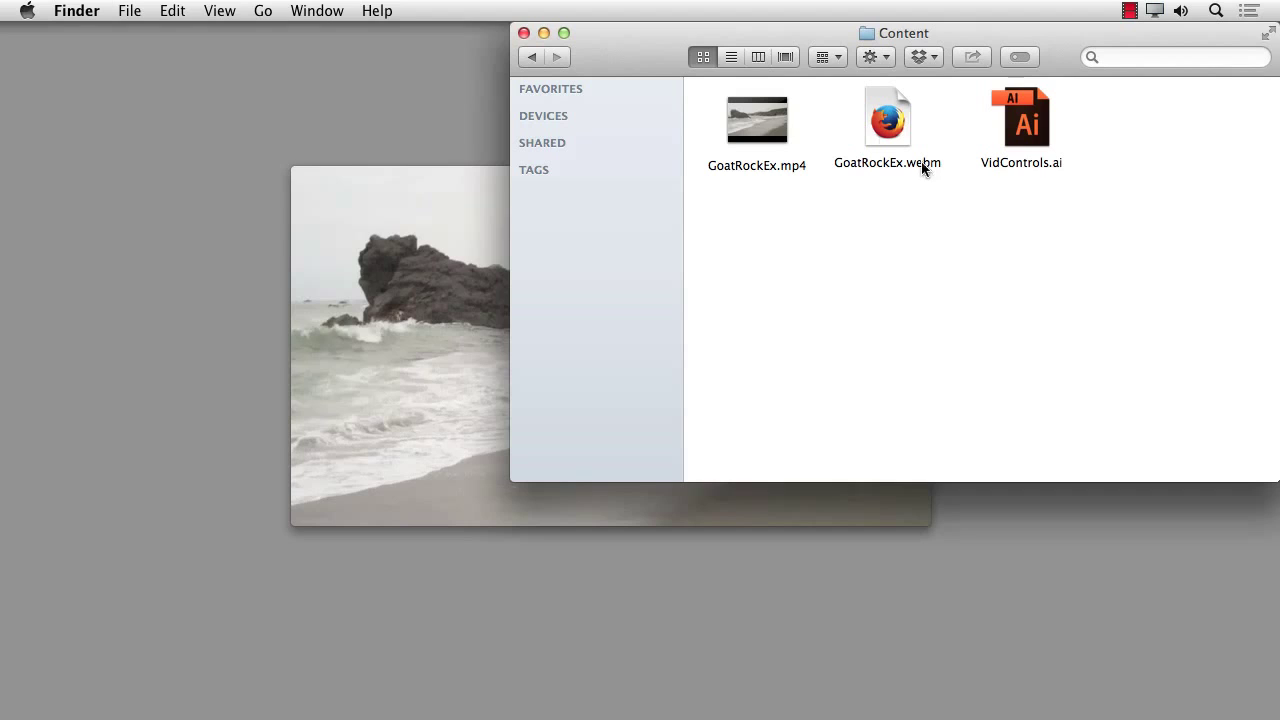
{"action": "left_click", "coordinate": [523, 33]}
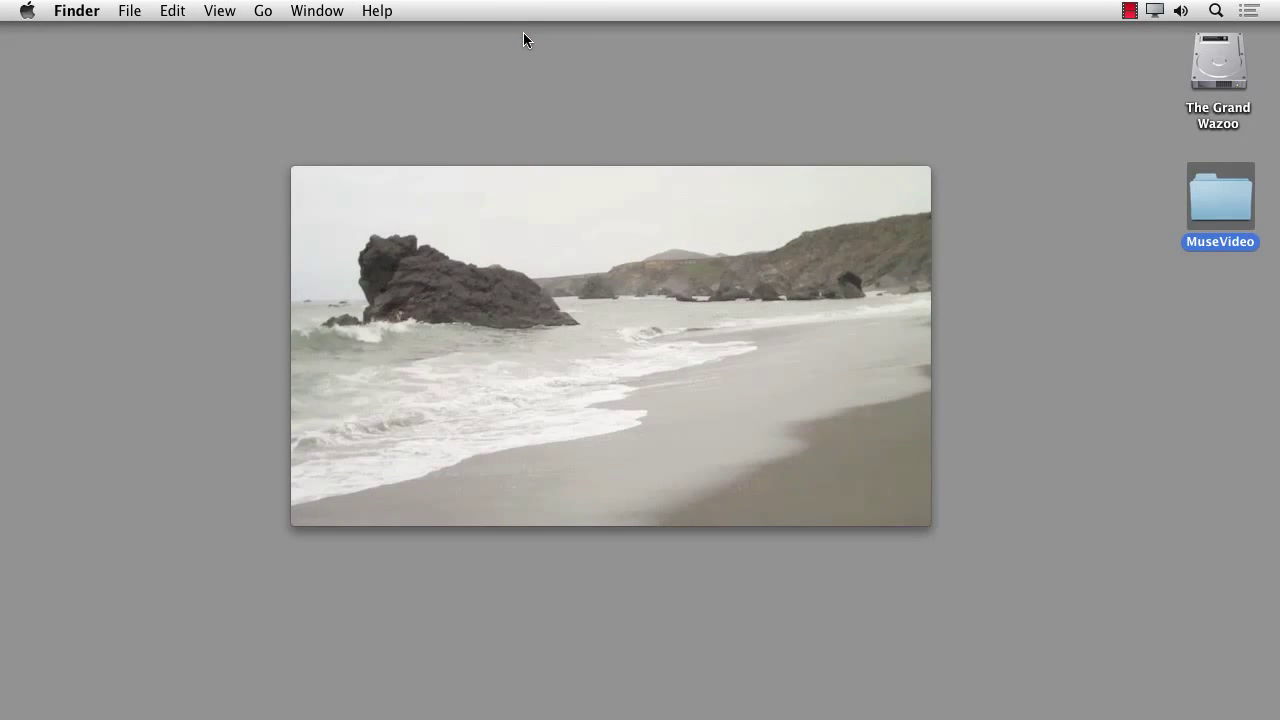
{"action": "left_click", "coordinate": [510, 188]}
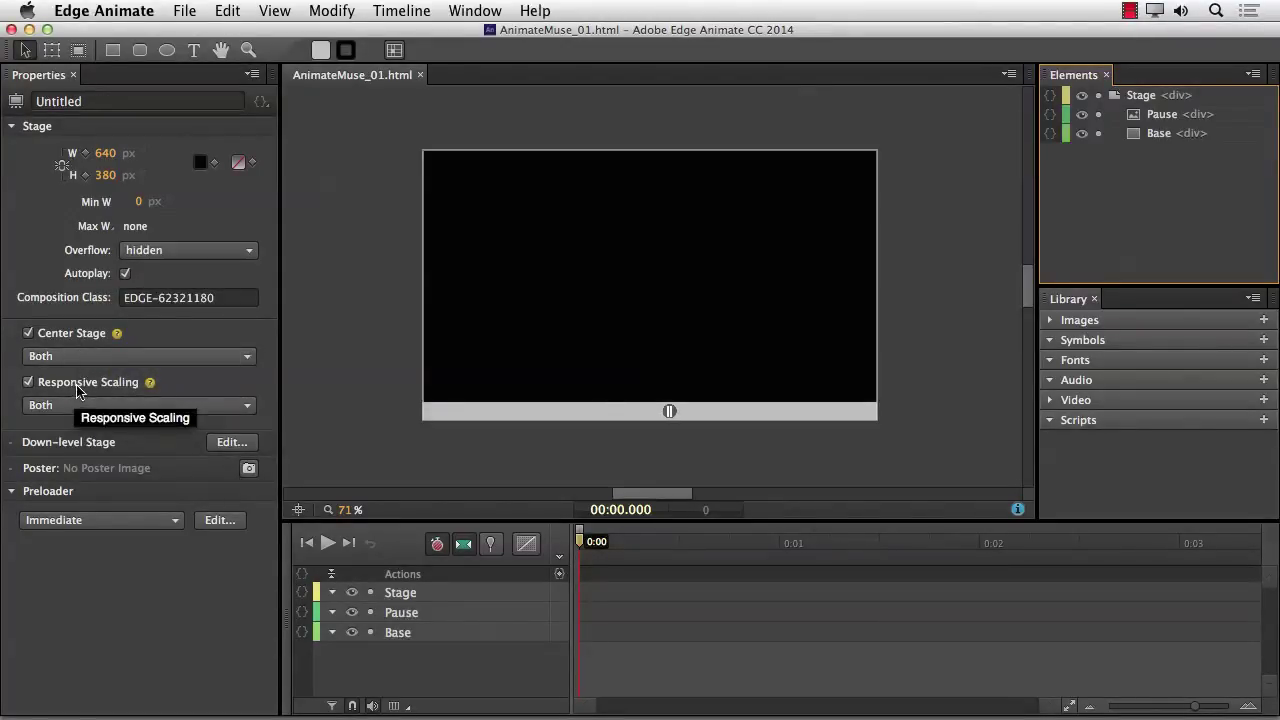
Step: Keep both the Center Stage and Responsive Scaling stage properties set to Both
{"action": "left_click", "coordinate": [100, 358]}
{"action": "left_click", "coordinate": [100, 358]}
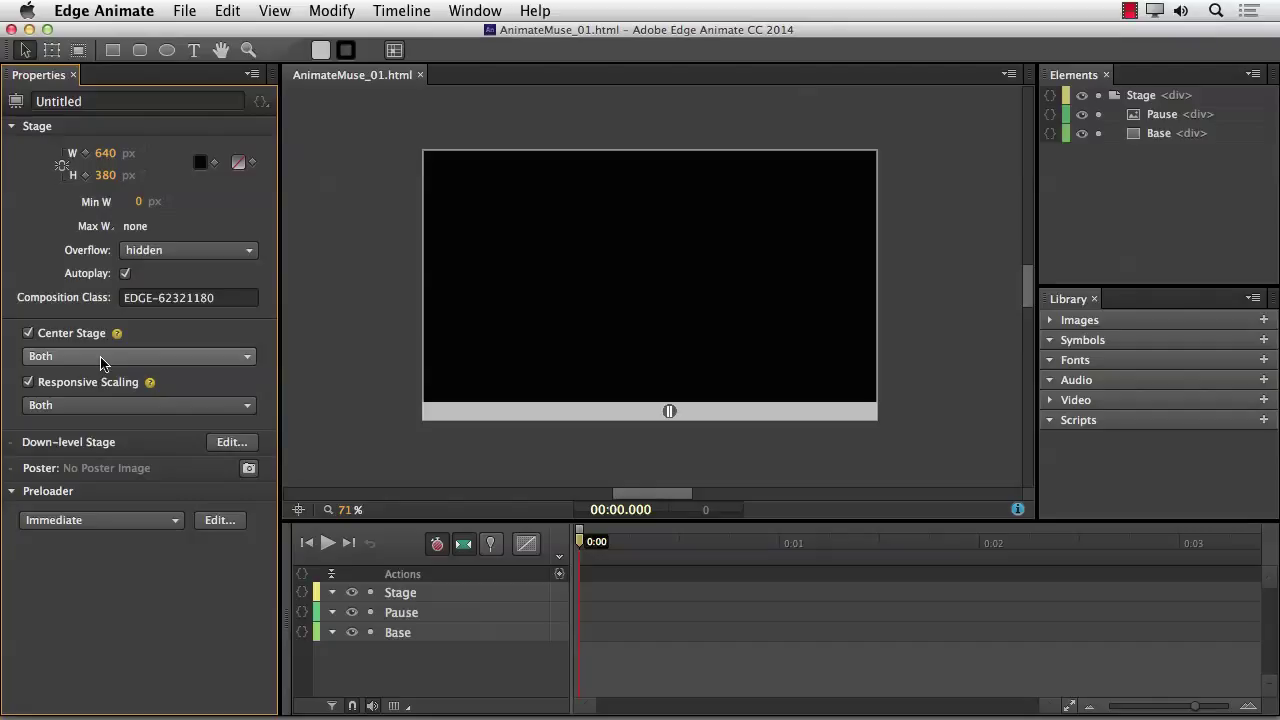
{"action": "left_click", "coordinate": [85, 407]}
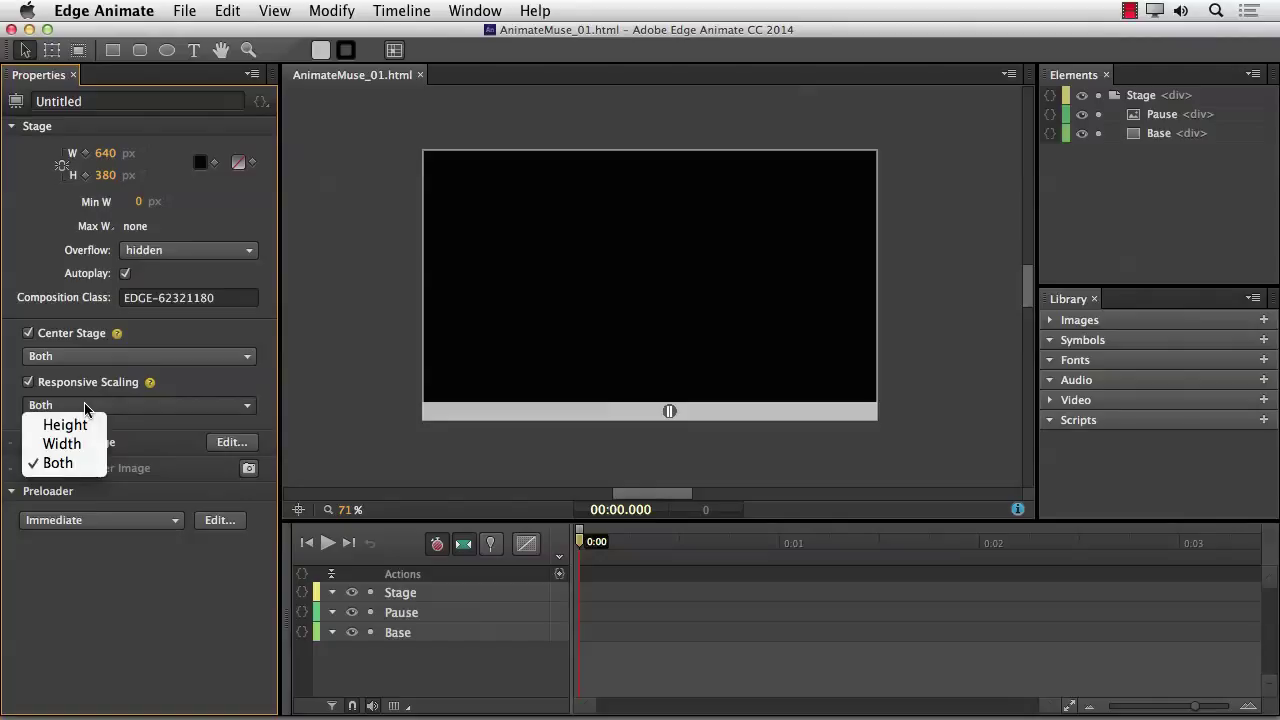
{"action": "left_click", "coordinate": [309, 381]}
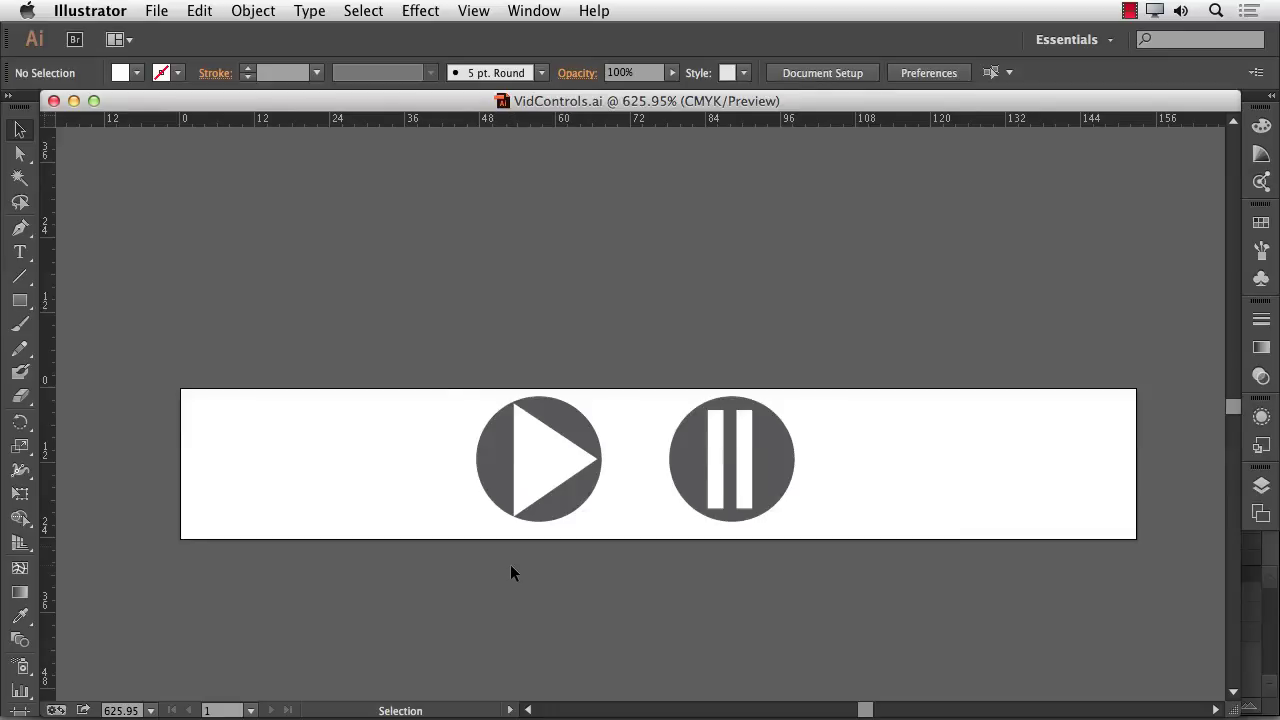
Step: Marquee-select the play button artwork in VidControls.ai with the Selection tool for copying
{"action": "left_click_drag", "start_coordinate": [447, 372], "coordinate": [617, 545]}
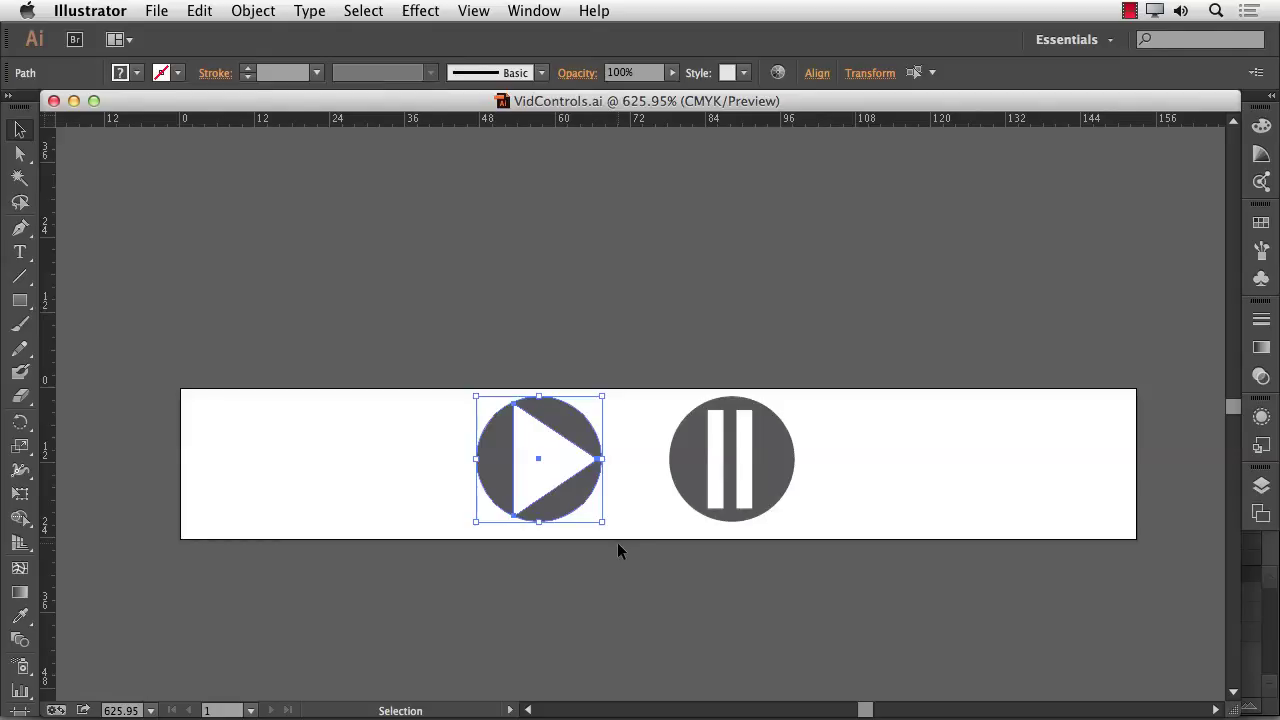
{"action": "key", "text": "a"}
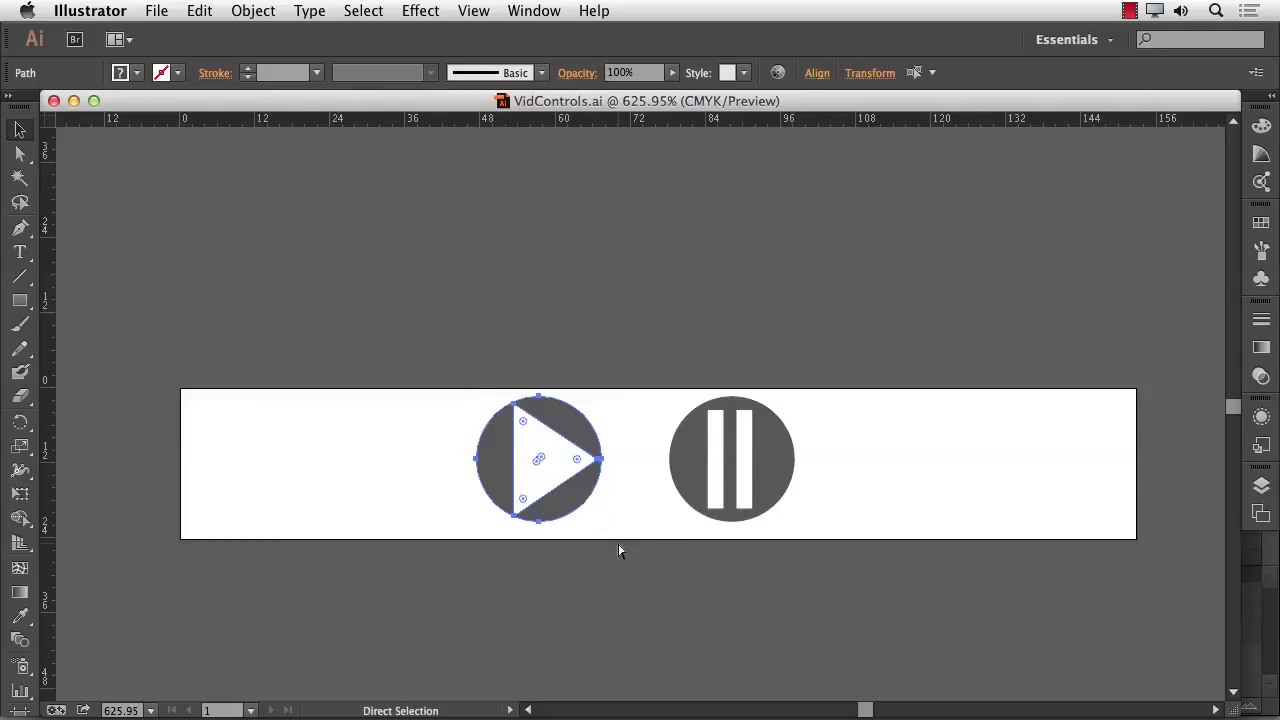
{"action": "key", "text": "v"}
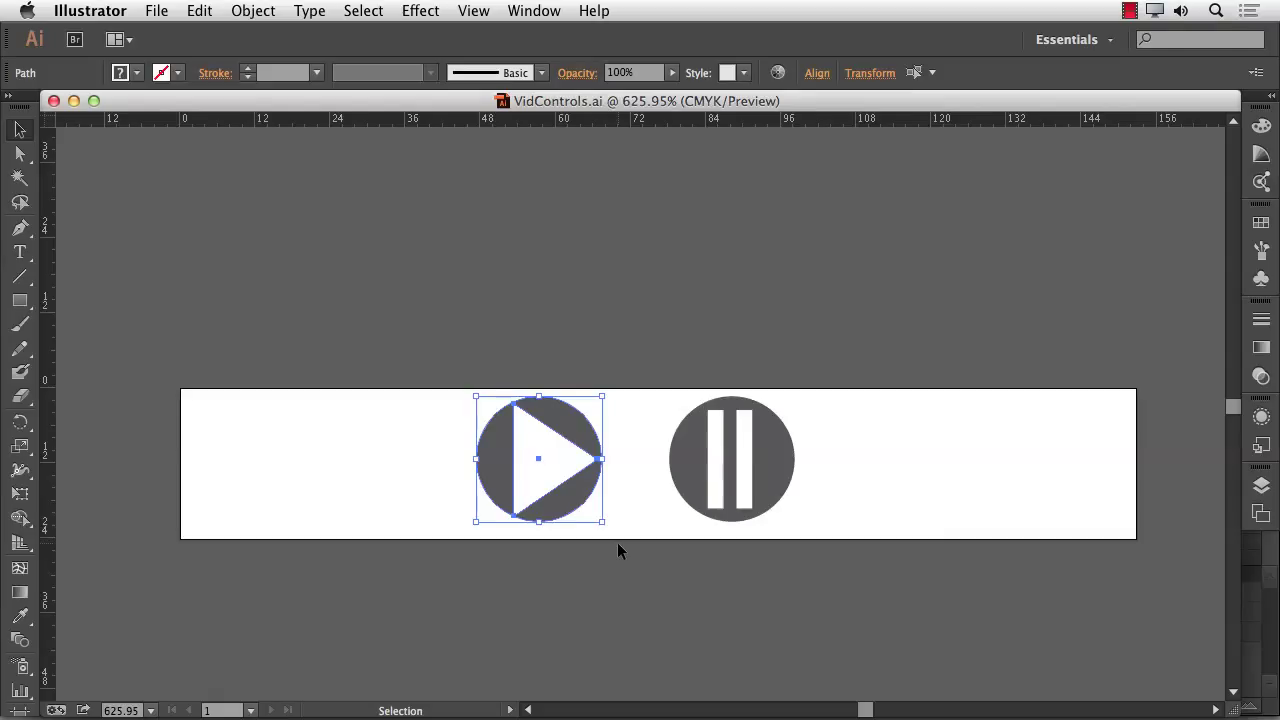
{"action": "key", "text": "super+Tab"}
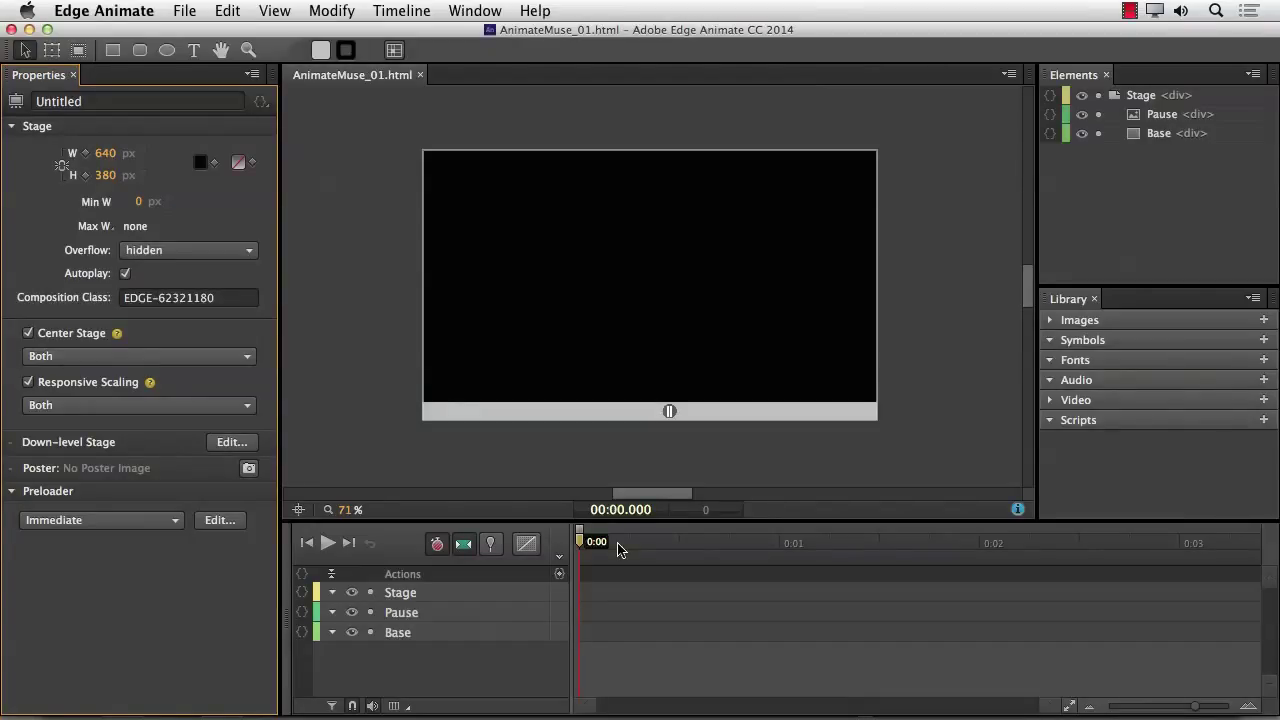
Step: Paste the copied play button graphic into Edge Animate as Play.svg
{"action": "key", "text": "super+v"}
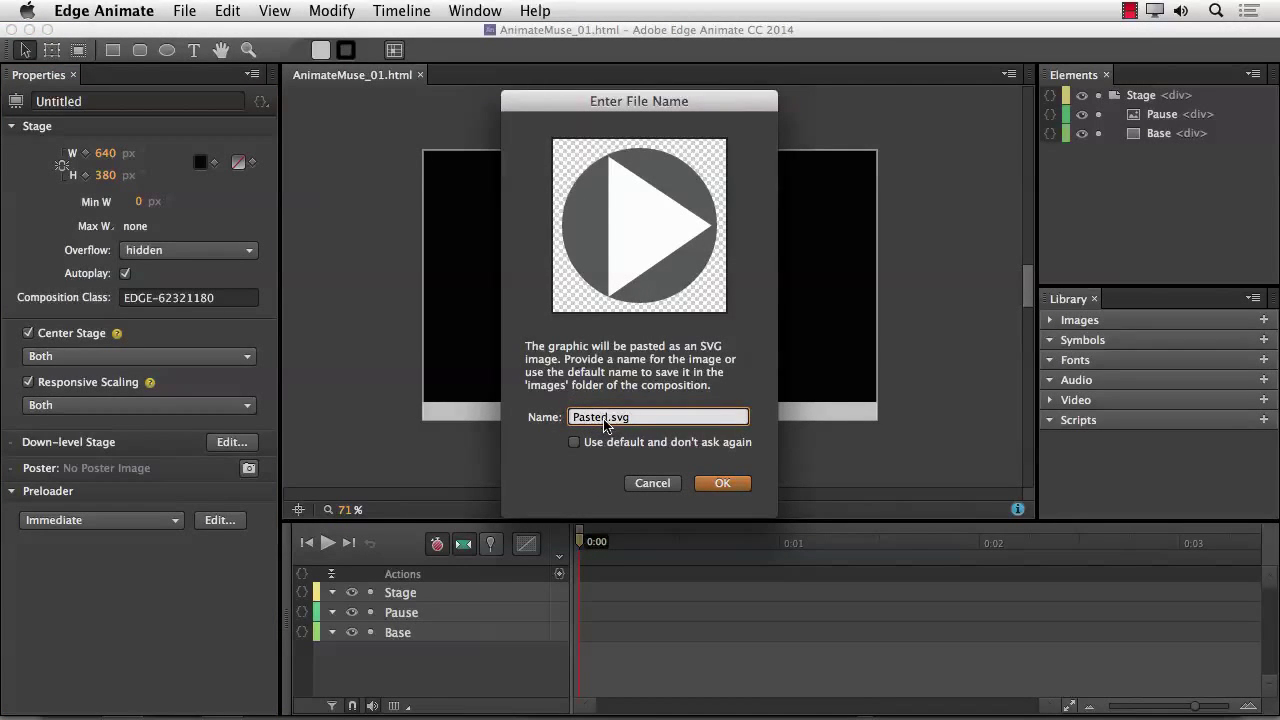
{"action": "left_click_drag", "start_coordinate": [608, 418], "coordinate": [579, 418]}
{"action": "type", "text": "Play"}
{"action": "left_click", "coordinate": [714, 483]}
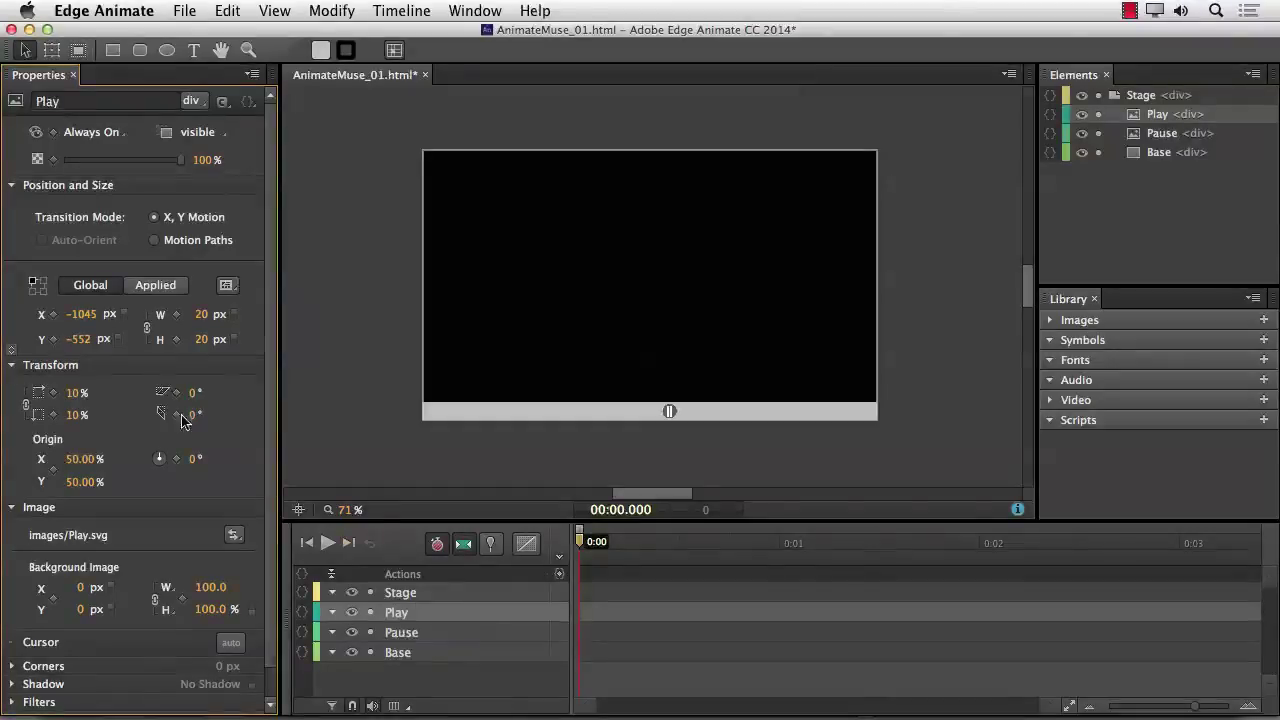
Step: Position the Play element at X 300 px, Y 358 px
{"action": "left_click", "coordinate": [83, 315]}
{"action": "type", "text": "300"}
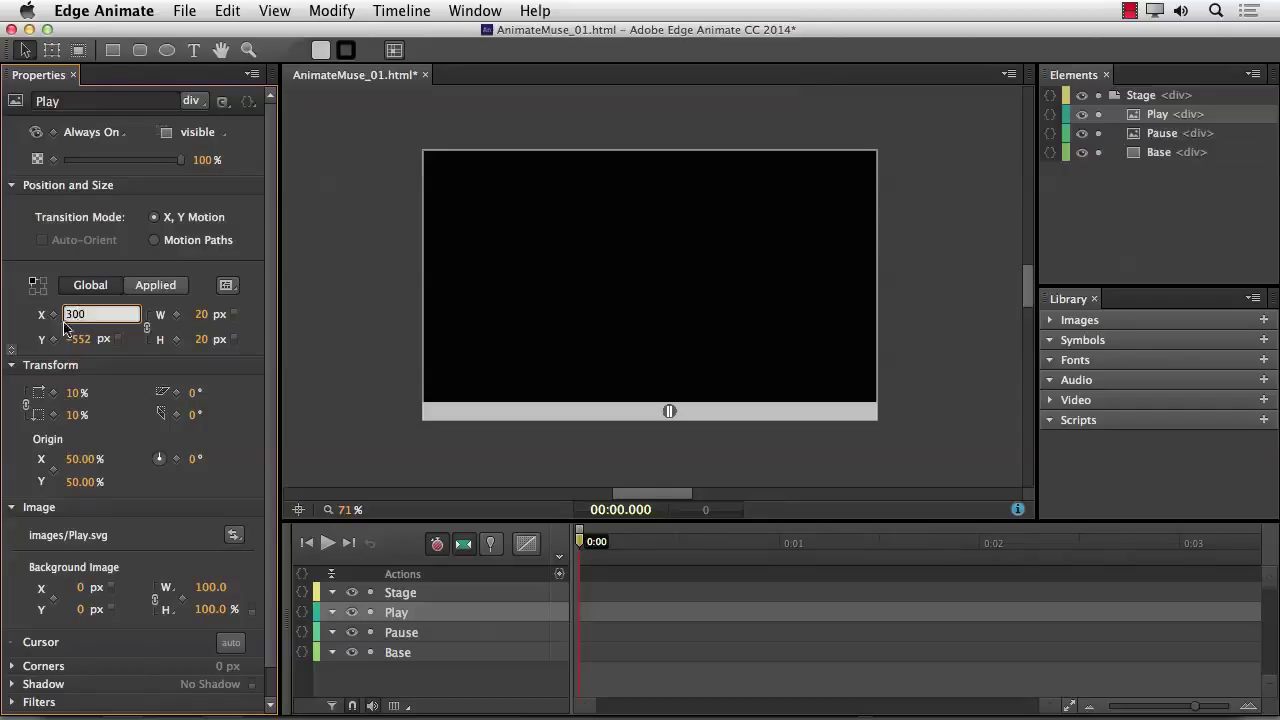
{"action": "left_click", "coordinate": [82, 340]}
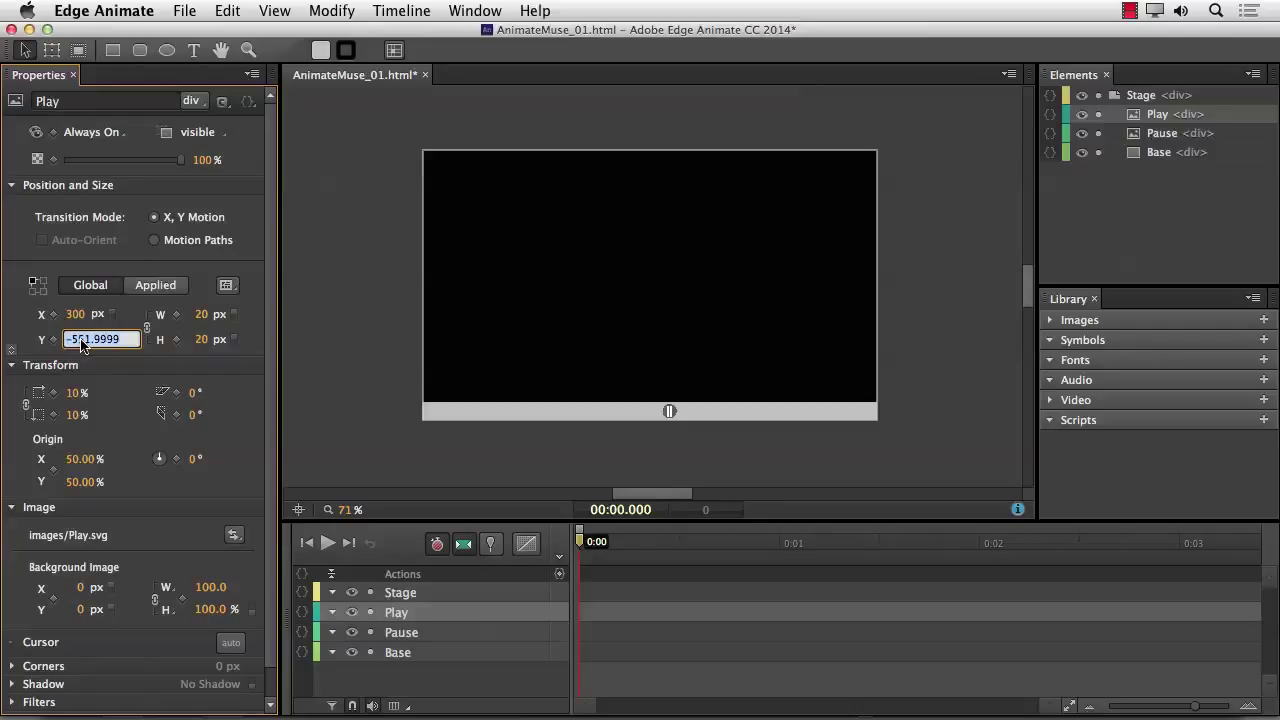
{"action": "type", "text": "358"}
{"action": "key", "text": "Return"}
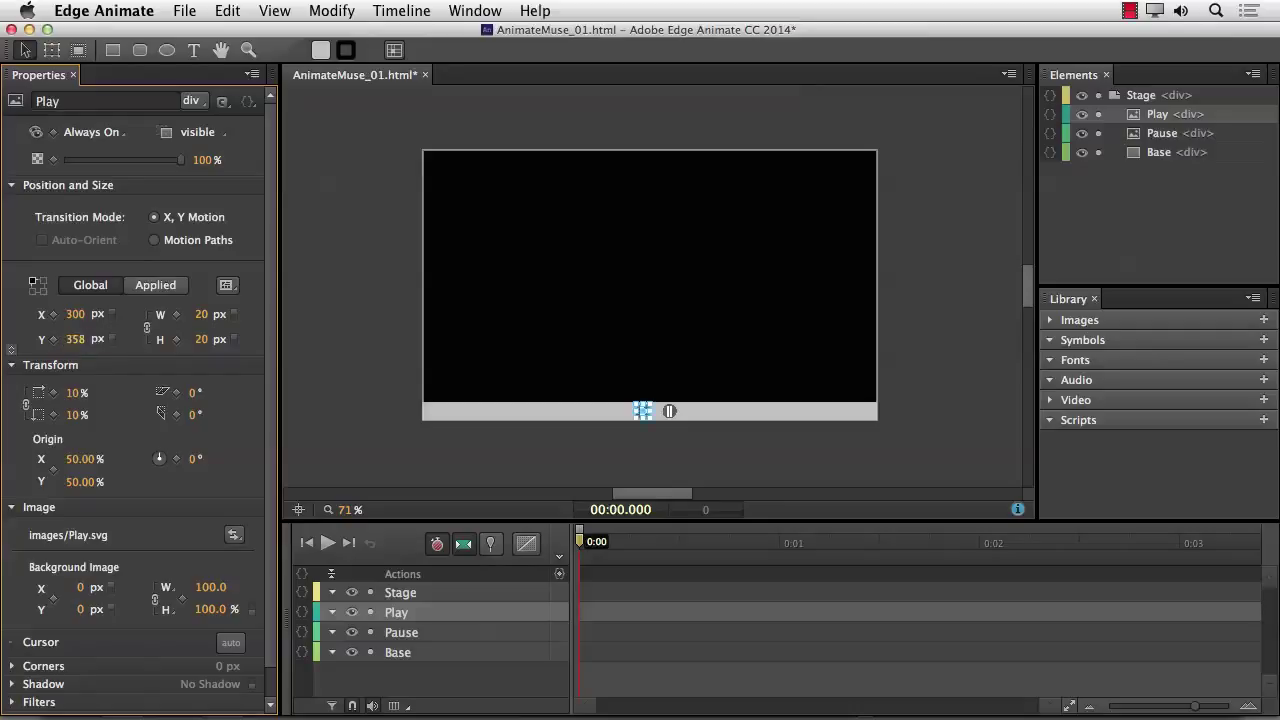
{"action": "left_click", "coordinate": [705, 318]}
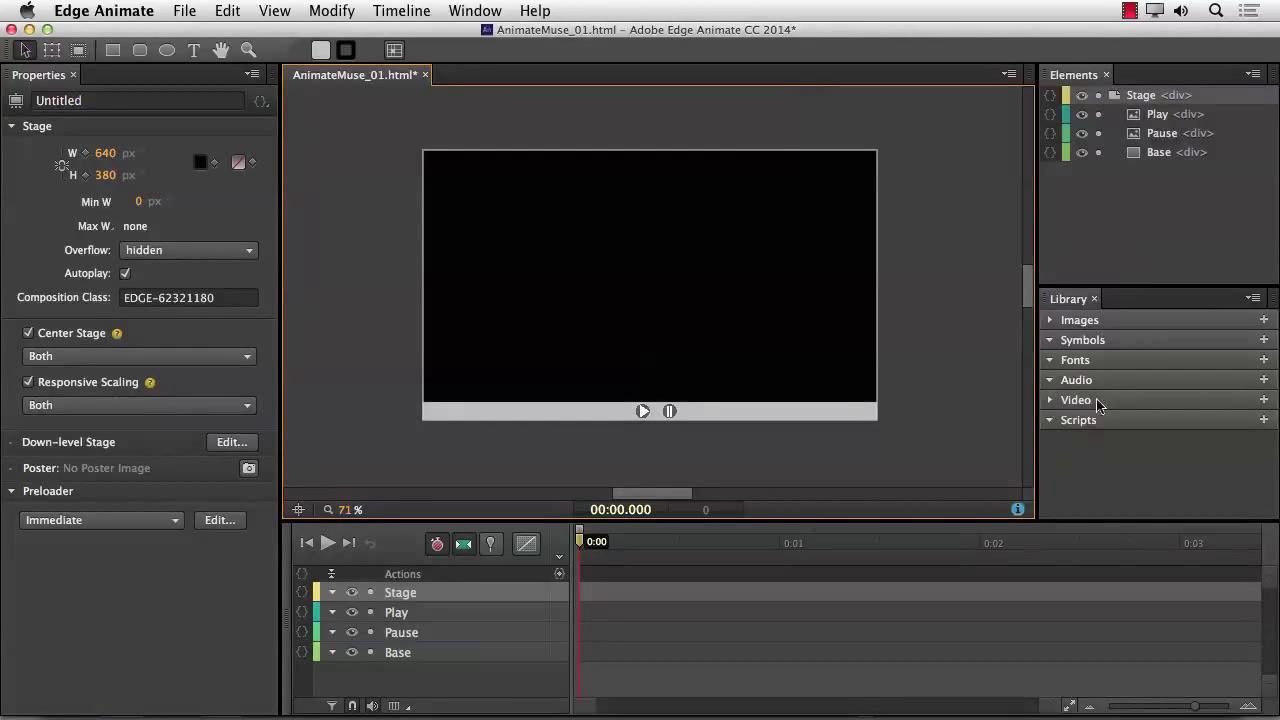
Step: Drag the GoatRockEx video from Library > Video onto the stage and nudge it up
{"action": "left_click", "coordinate": [1051, 401]}
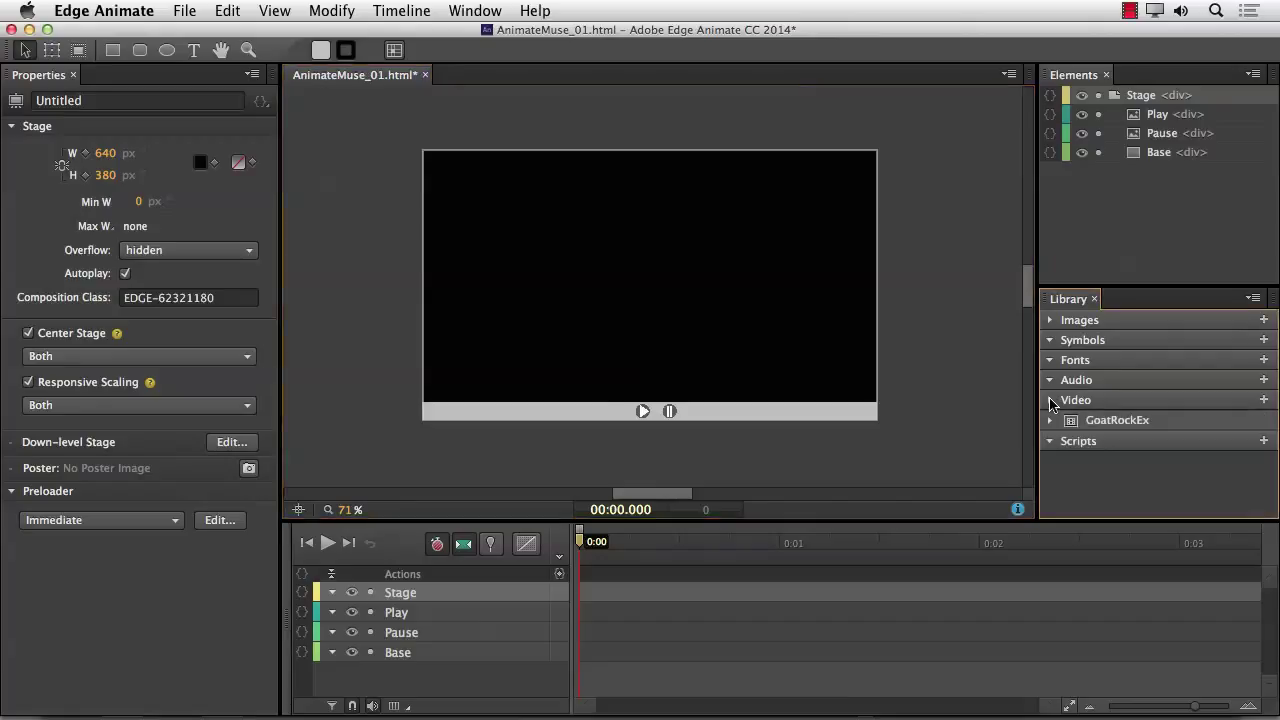
{"action": "left_click", "coordinate": [1050, 420]}
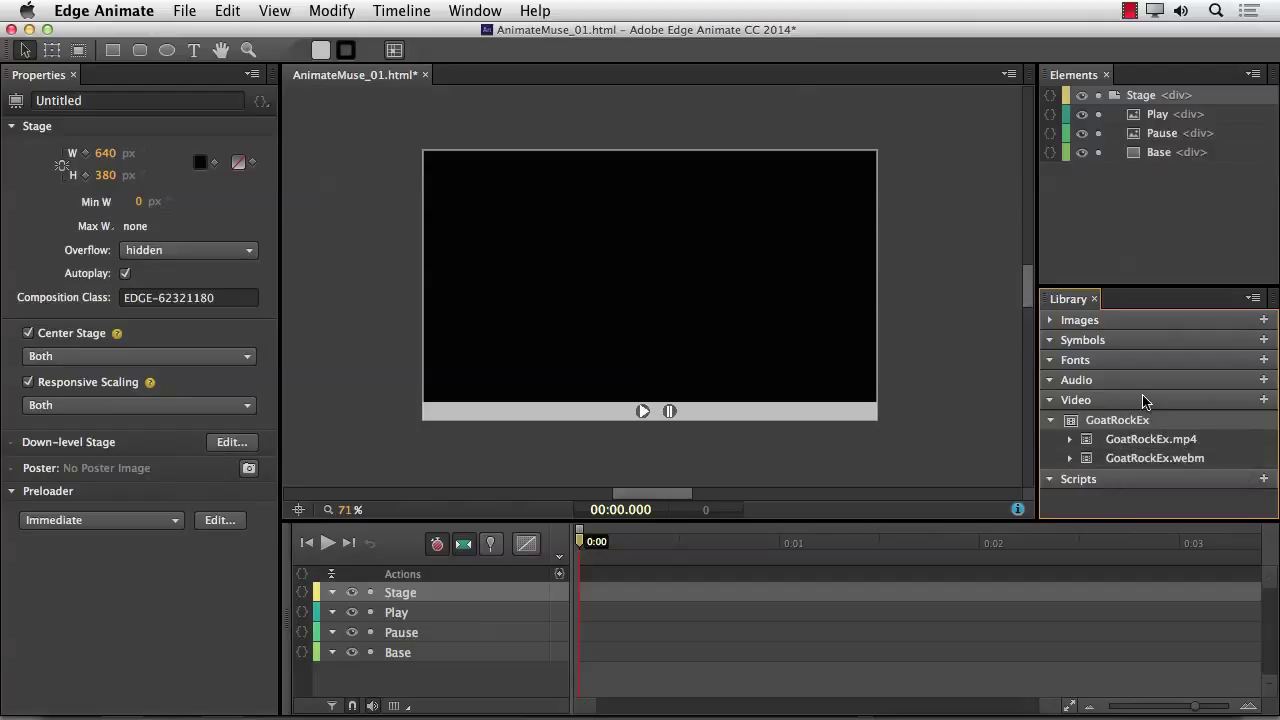
{"action": "left_click", "coordinate": [1264, 401]}
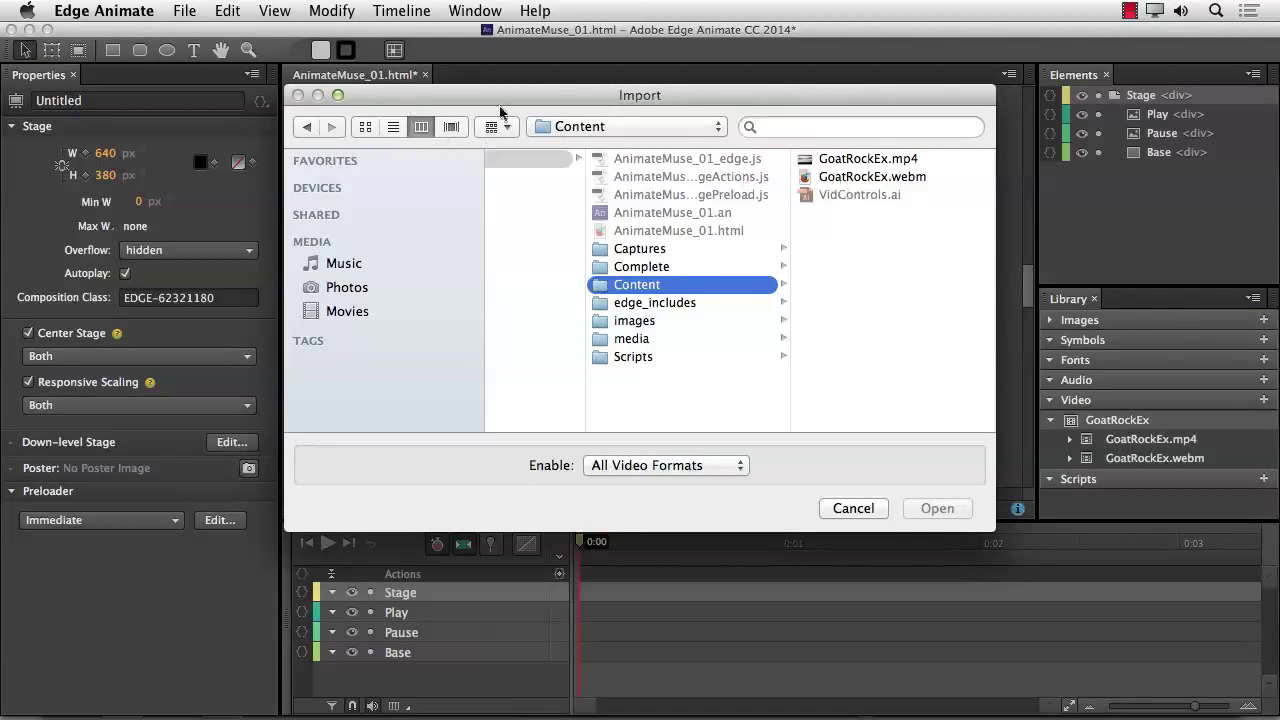
{"action": "left_click", "coordinate": [850, 509]}
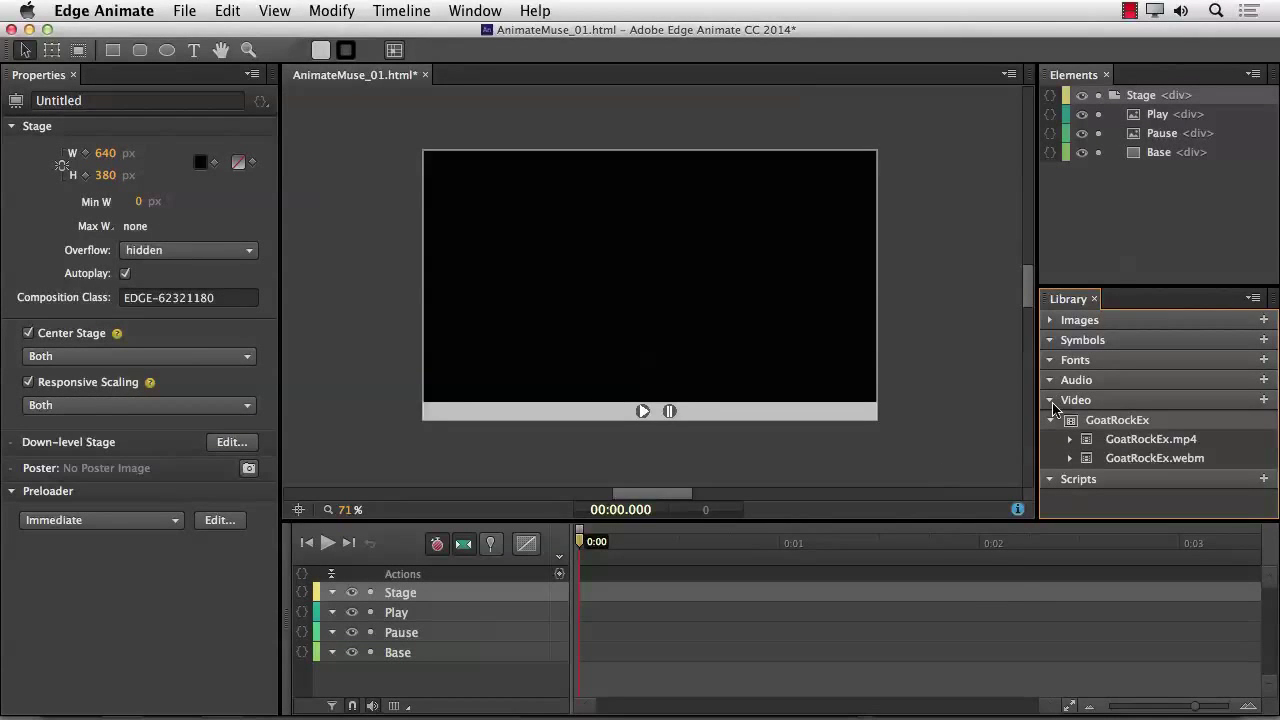
{"action": "left_click_drag", "start_coordinate": [1106, 428], "coordinate": [424, 157]}
{"action": "left_click_drag", "start_coordinate": [424, 157], "coordinate": [422, 158]}
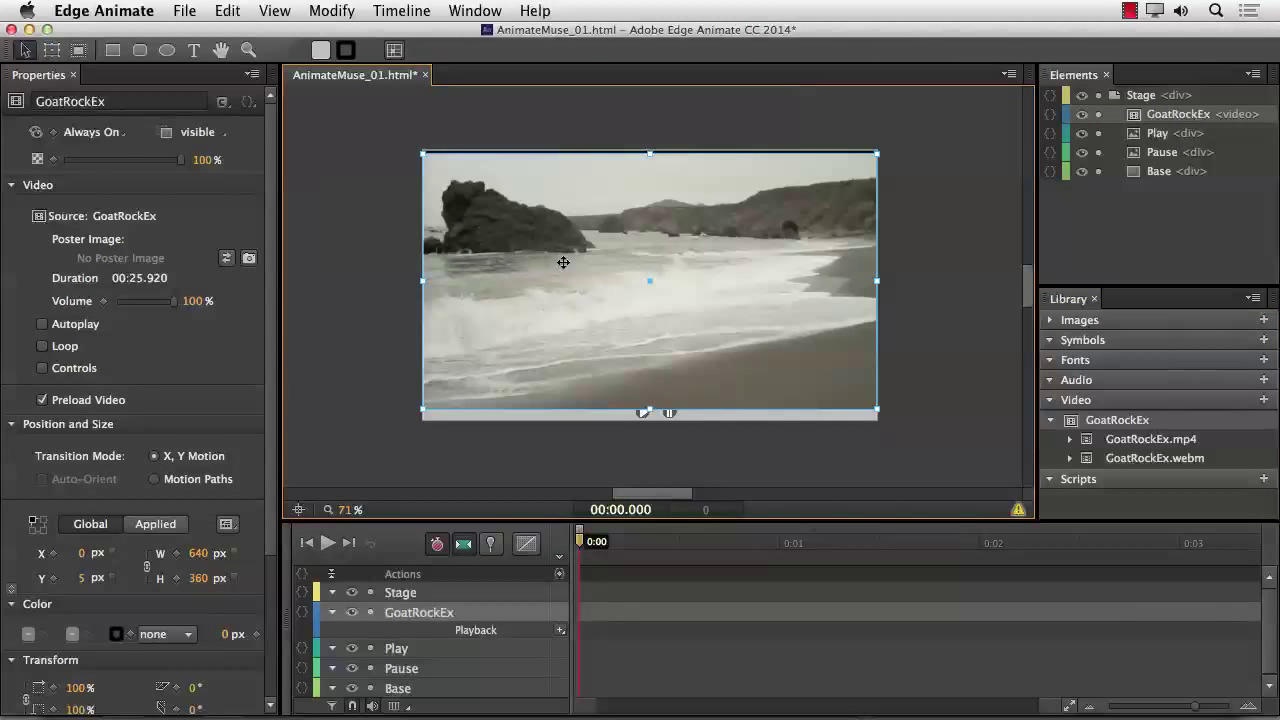
{"action": "key", "text": "Up"}
{"action": "key", "text": "Up"}
Step: Move GoatRockEx below Base in the Elements stacking order, then reselect it
{"action": "scroll", "coordinate": [563, 262], "scroll_direction": "down", "scroll_amount": 1}
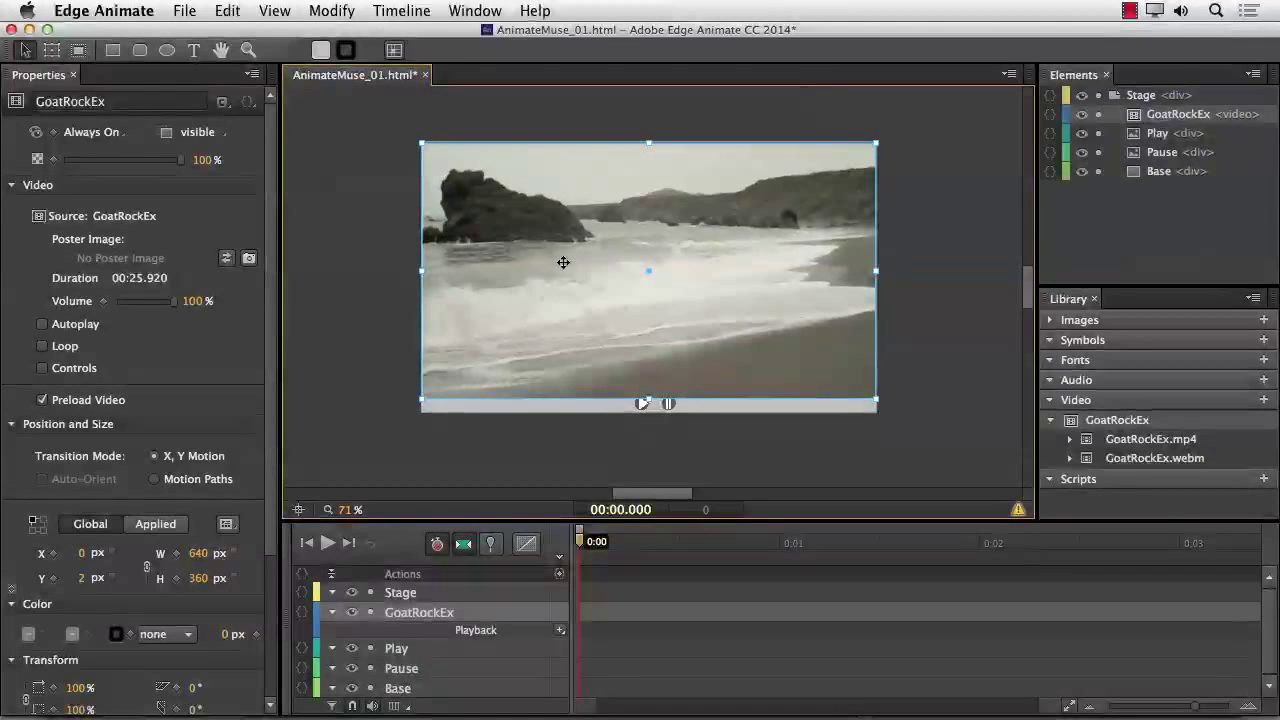
{"action": "left_click", "coordinate": [1094, 210]}
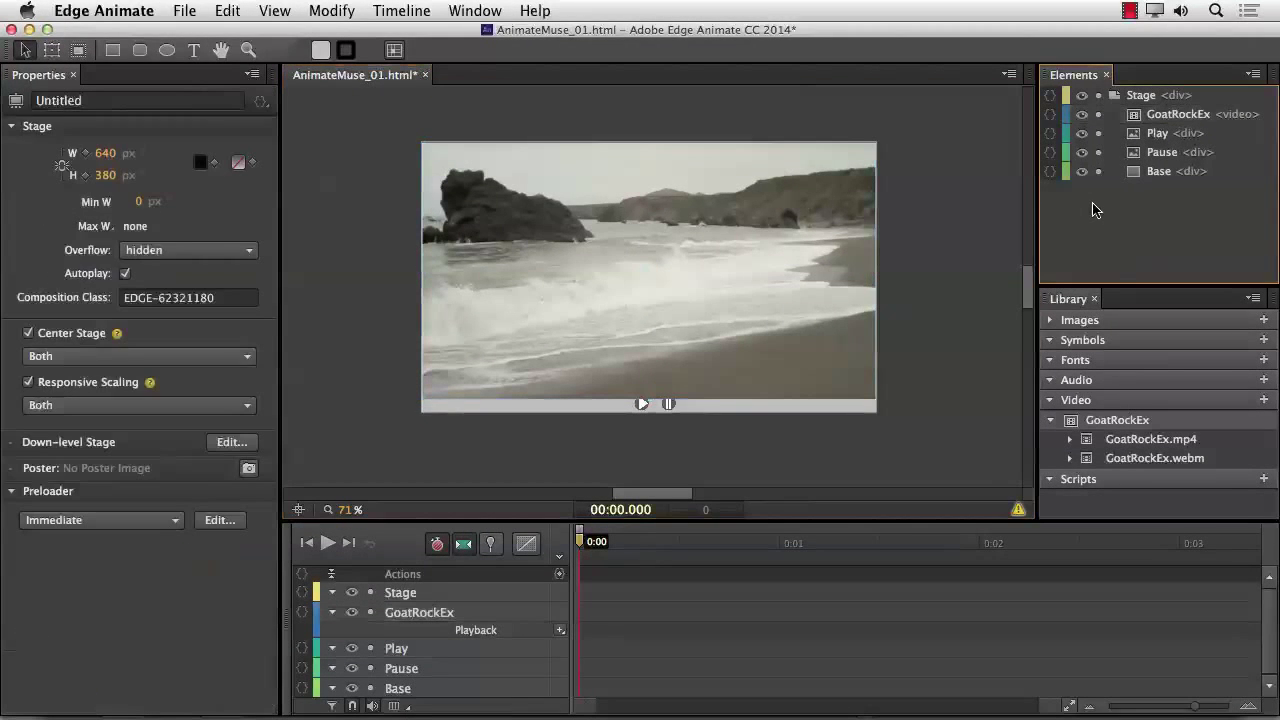
{"action": "left_click_drag", "start_coordinate": [1136, 114], "coordinate": [1129, 179]}
{"action": "left_click", "coordinate": [962, 218]}
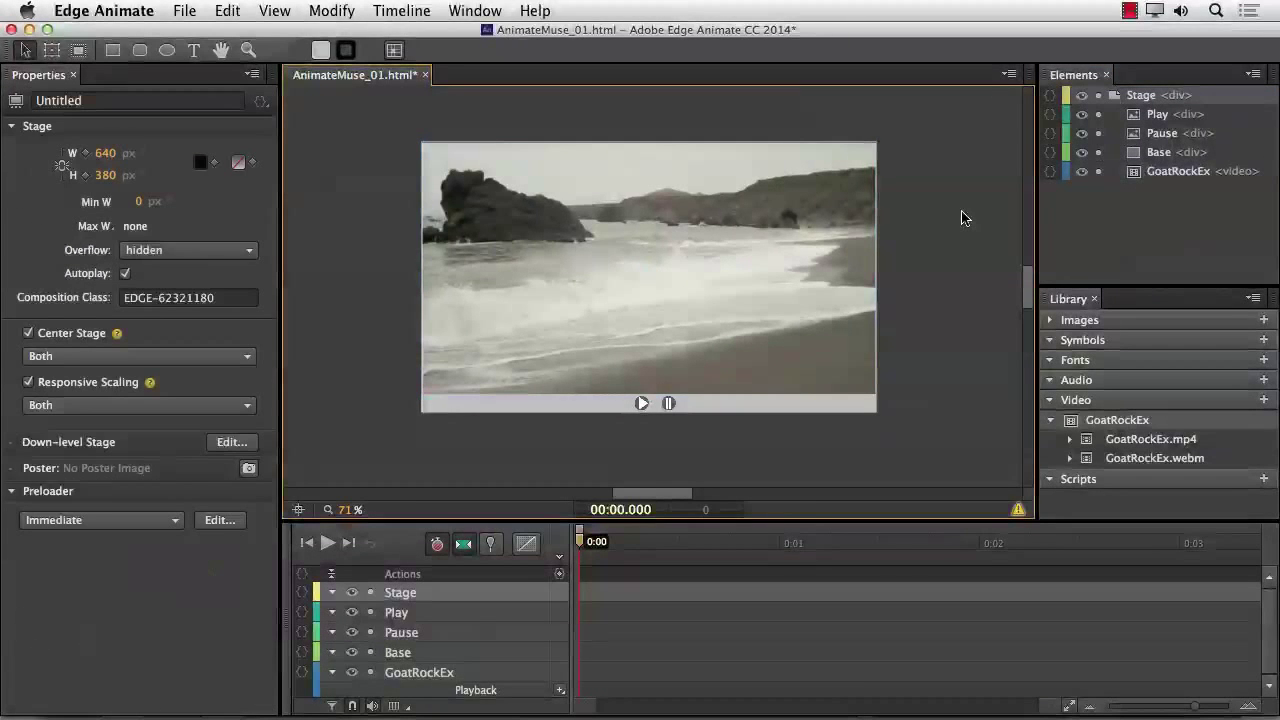
{"action": "left_click", "coordinate": [728, 217]}
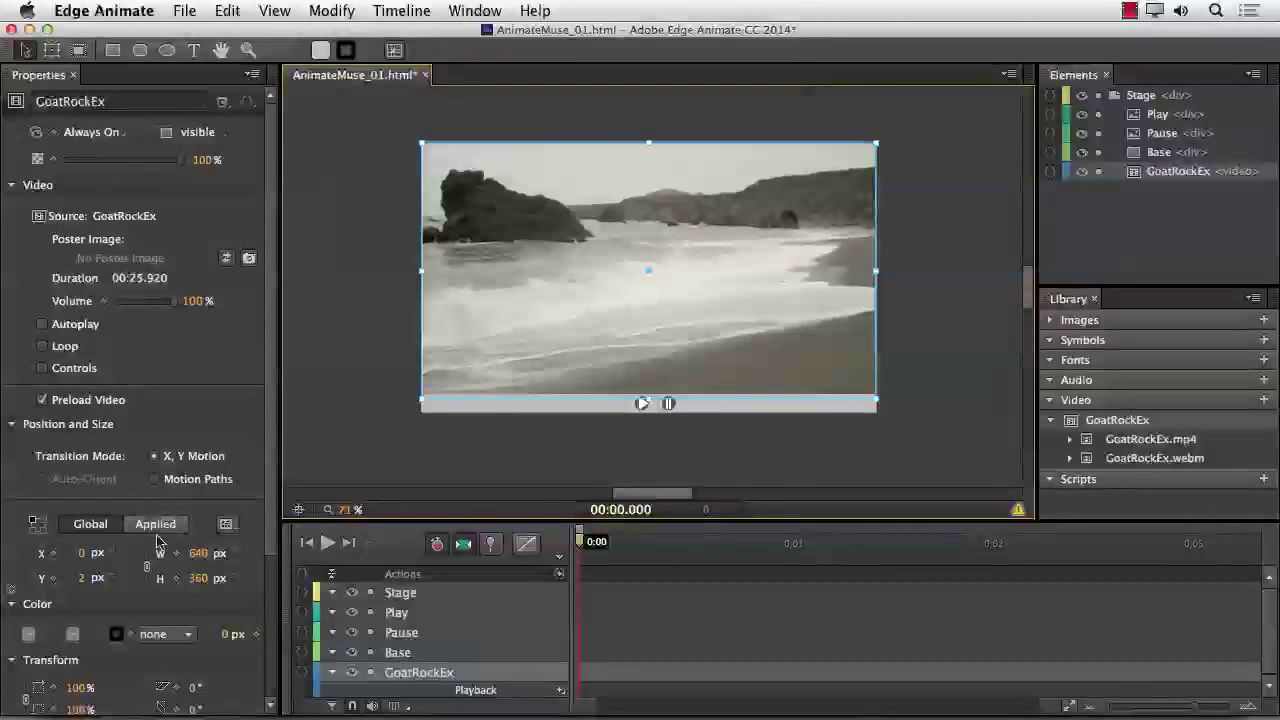
Step: Set the GoatRockEx video's Y position to 0 px
{"action": "left_click", "coordinate": [80, 579]}
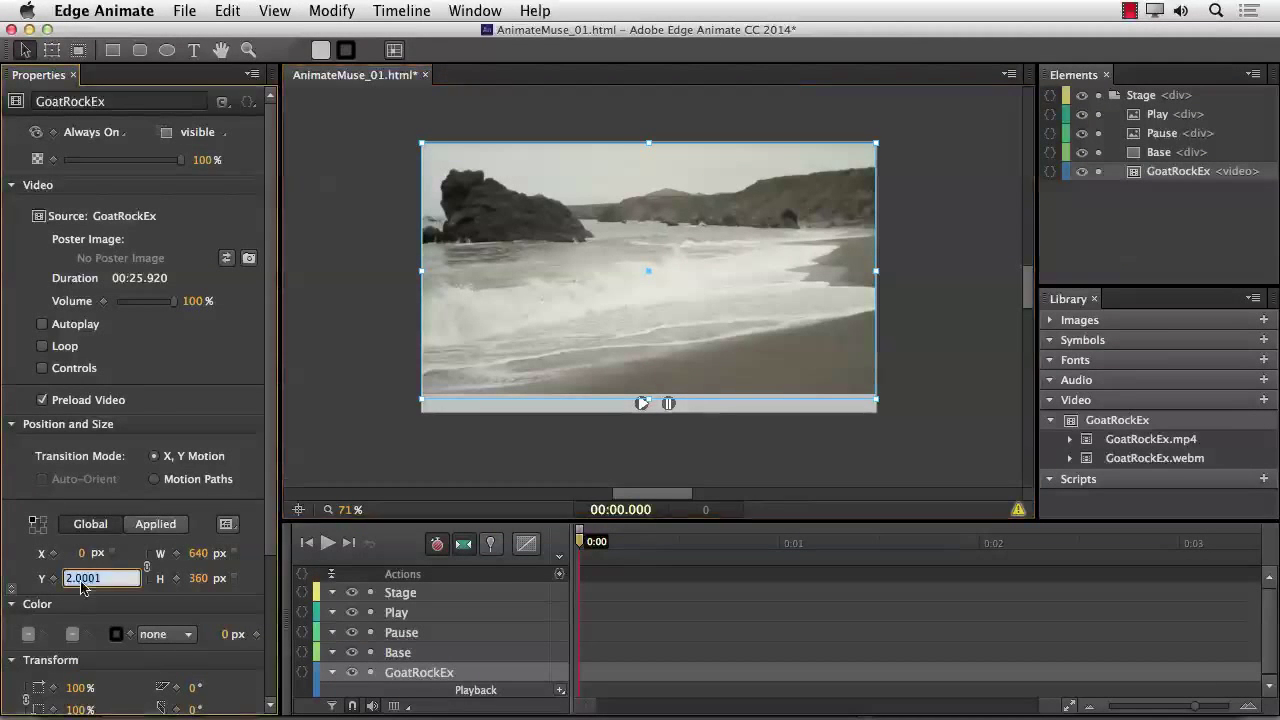
{"action": "type", "text": "0"}
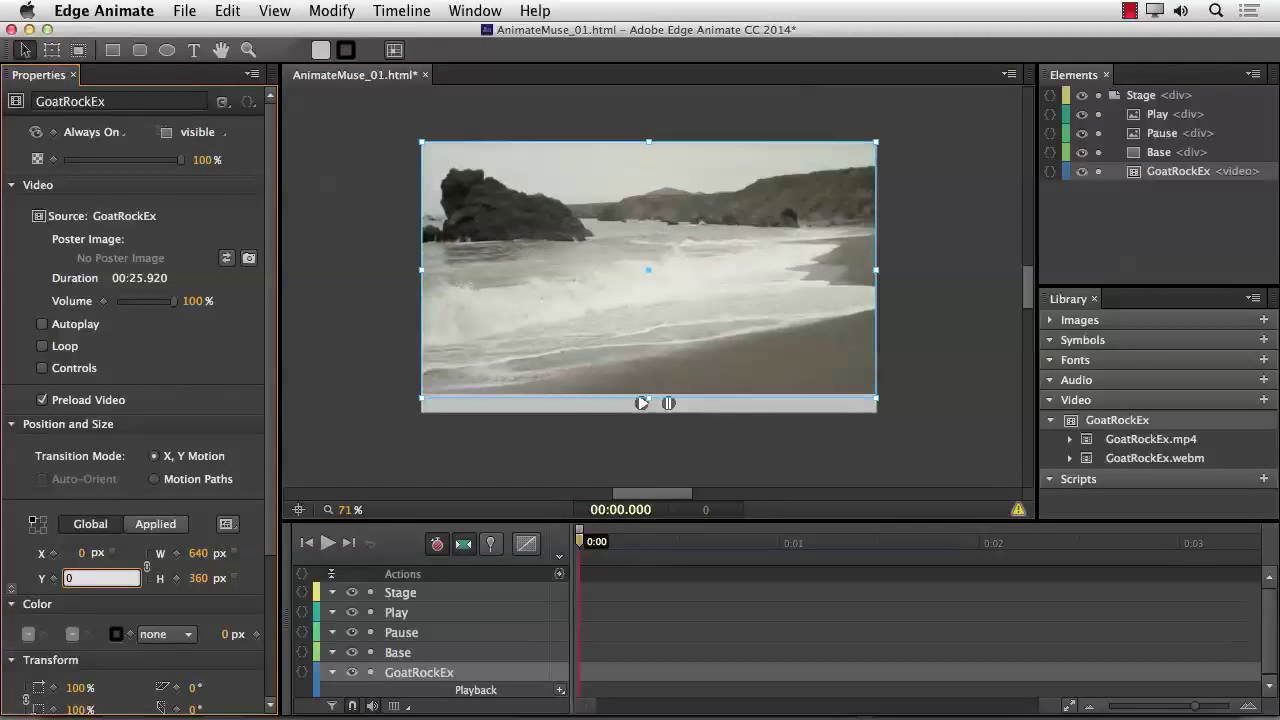
{"action": "key", "text": "Return"}
{"action": "scroll", "coordinate": [80, 579], "scroll_direction": "down", "scroll_amount": 5}
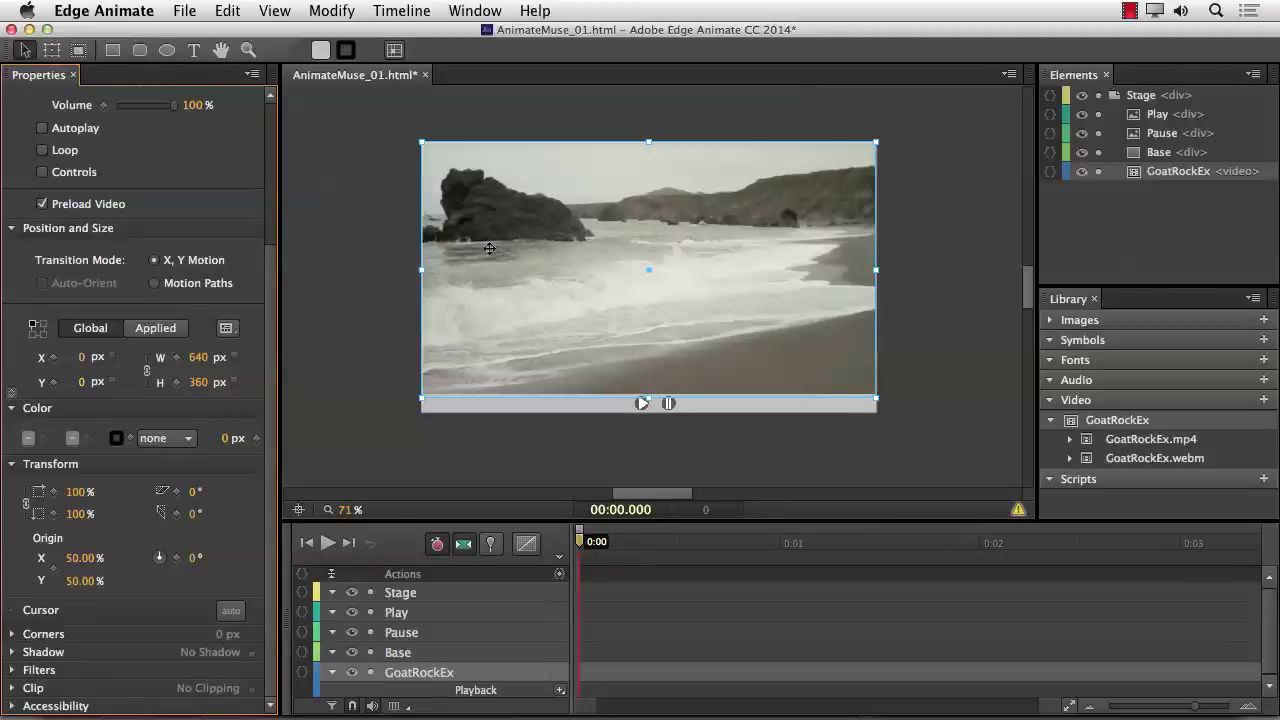
{"action": "scroll", "coordinate": [123, 258], "scroll_direction": "up", "scroll_amount": 5}
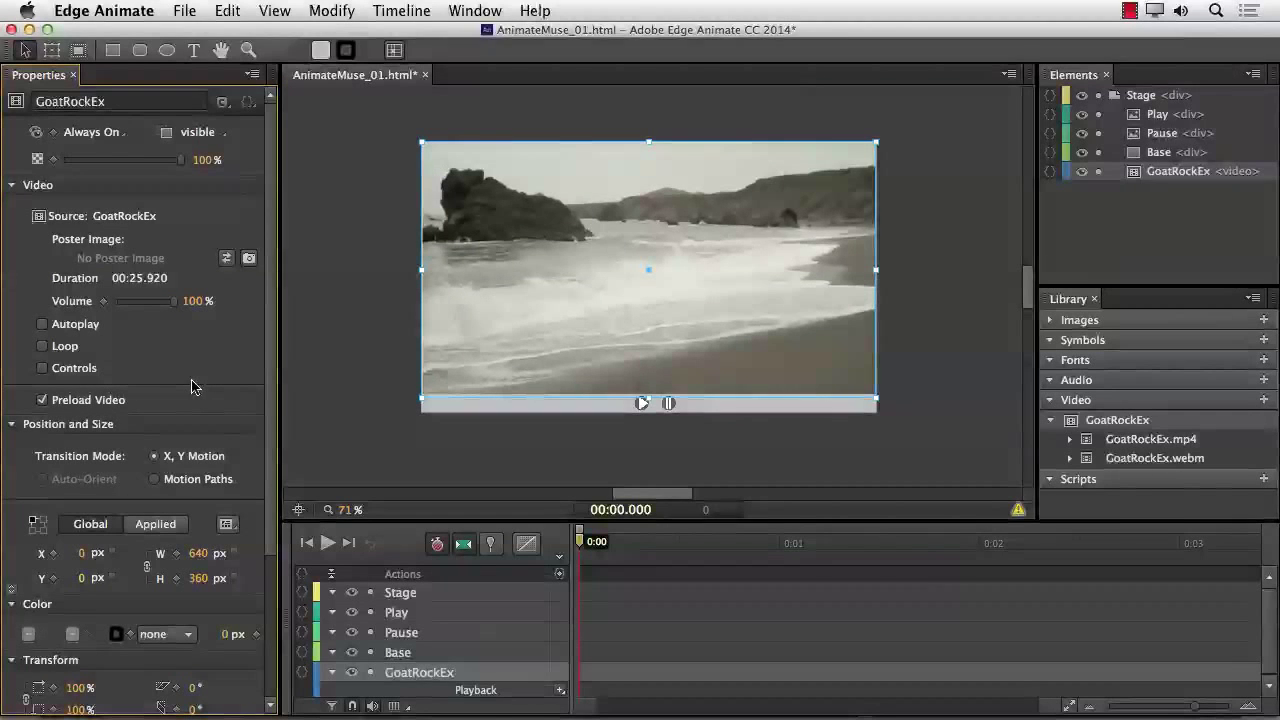
Step: Turn off Preload Video for GoatRockEx, leaving Controls unchecked, and return to Stage properties
{"action": "left_click", "coordinate": [42, 401]}
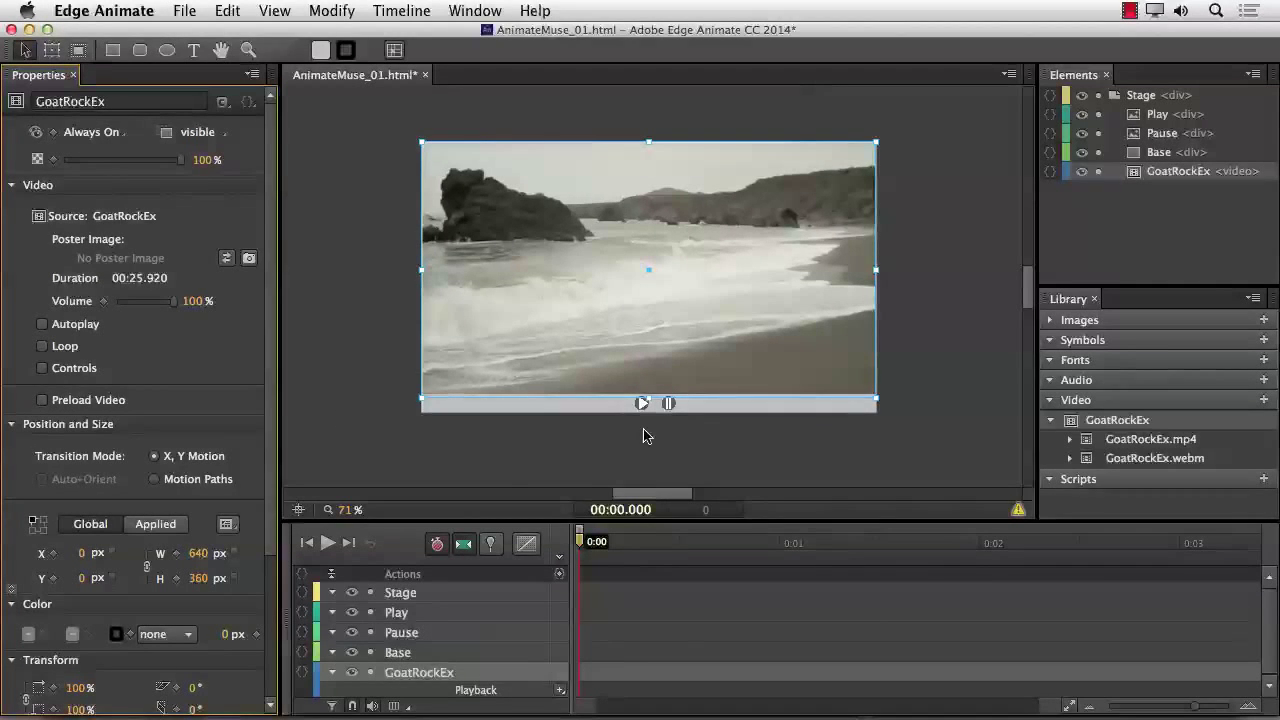
{"action": "left_click", "coordinate": [43, 369]}
{"action": "left_click", "coordinate": [43, 369]}
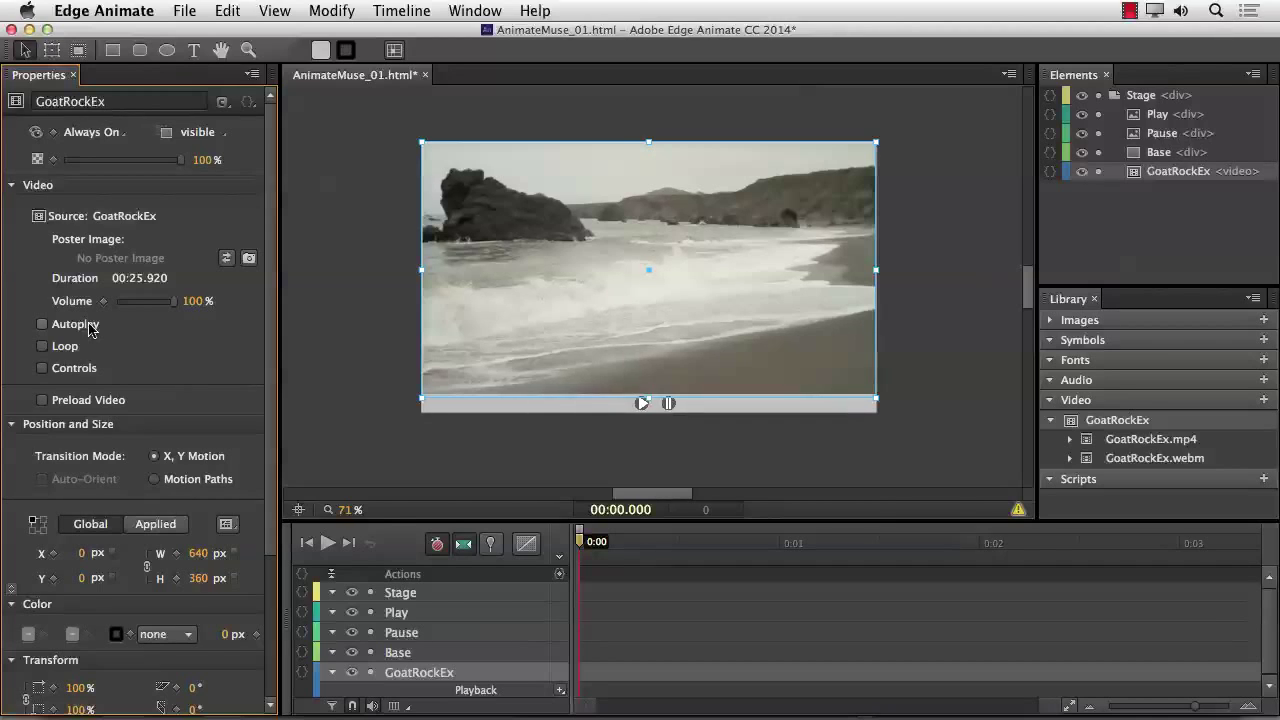
{"action": "left_click", "coordinate": [333, 340]}
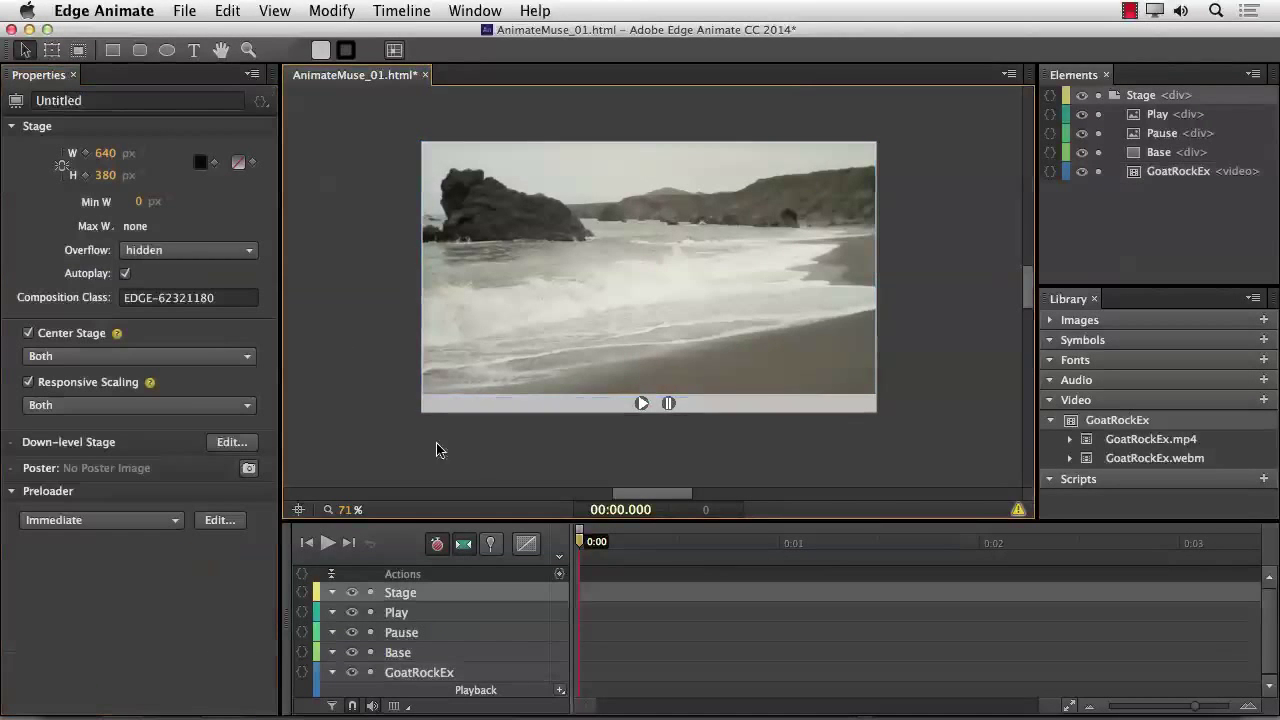
Step: Add a click event handler to the Play button's Actions
{"action": "left_click", "coordinate": [302, 613]}
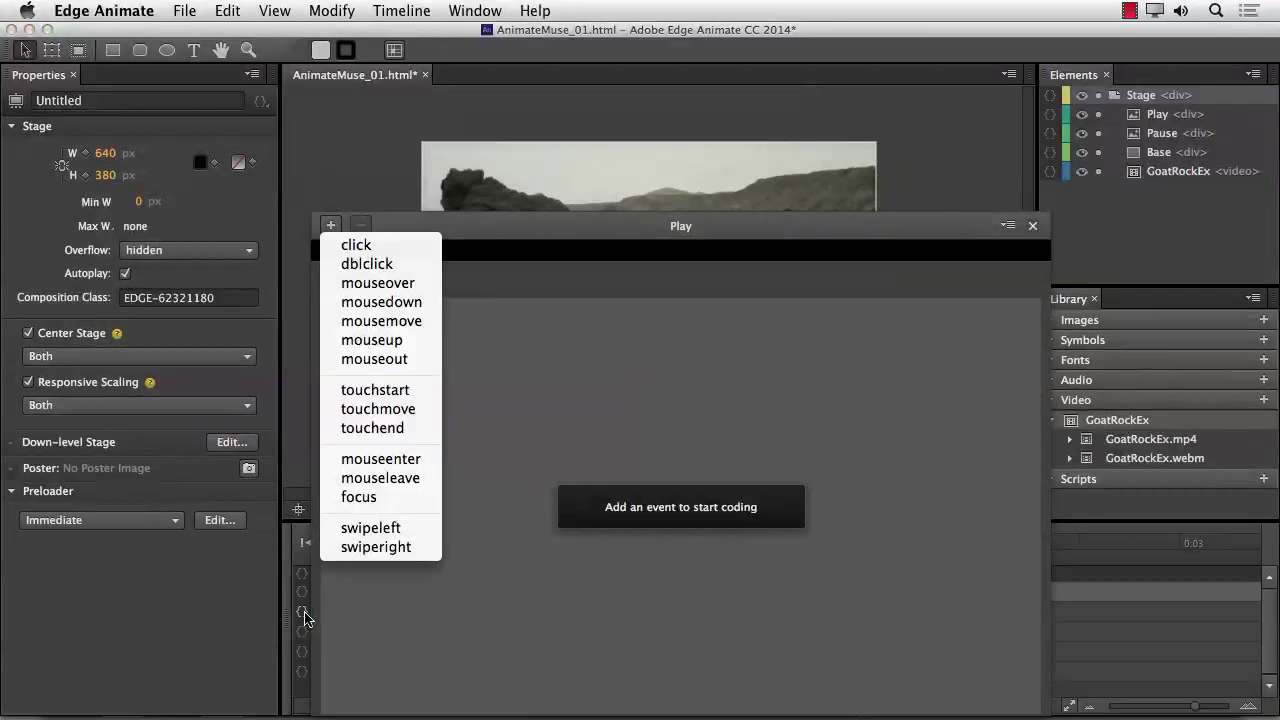
{"action": "left_click", "coordinate": [543, 213]}
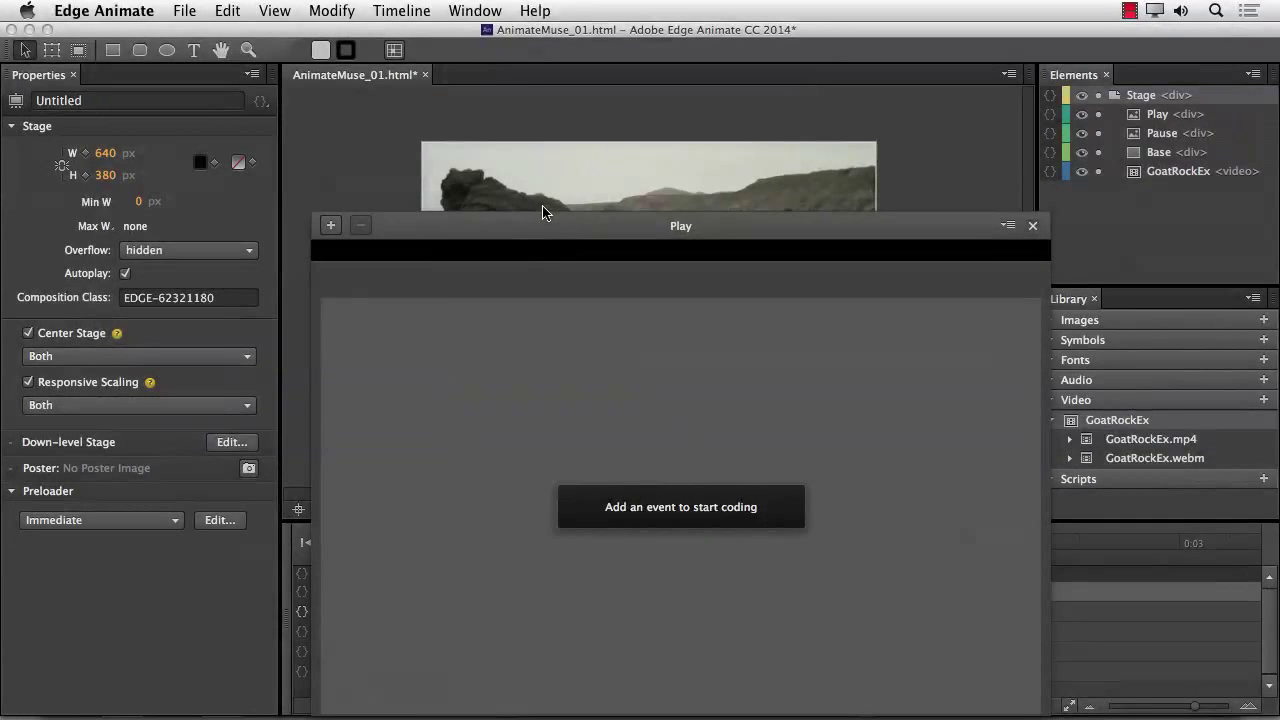
{"action": "left_click_drag", "start_coordinate": [537, 229], "coordinate": [513, 124]}
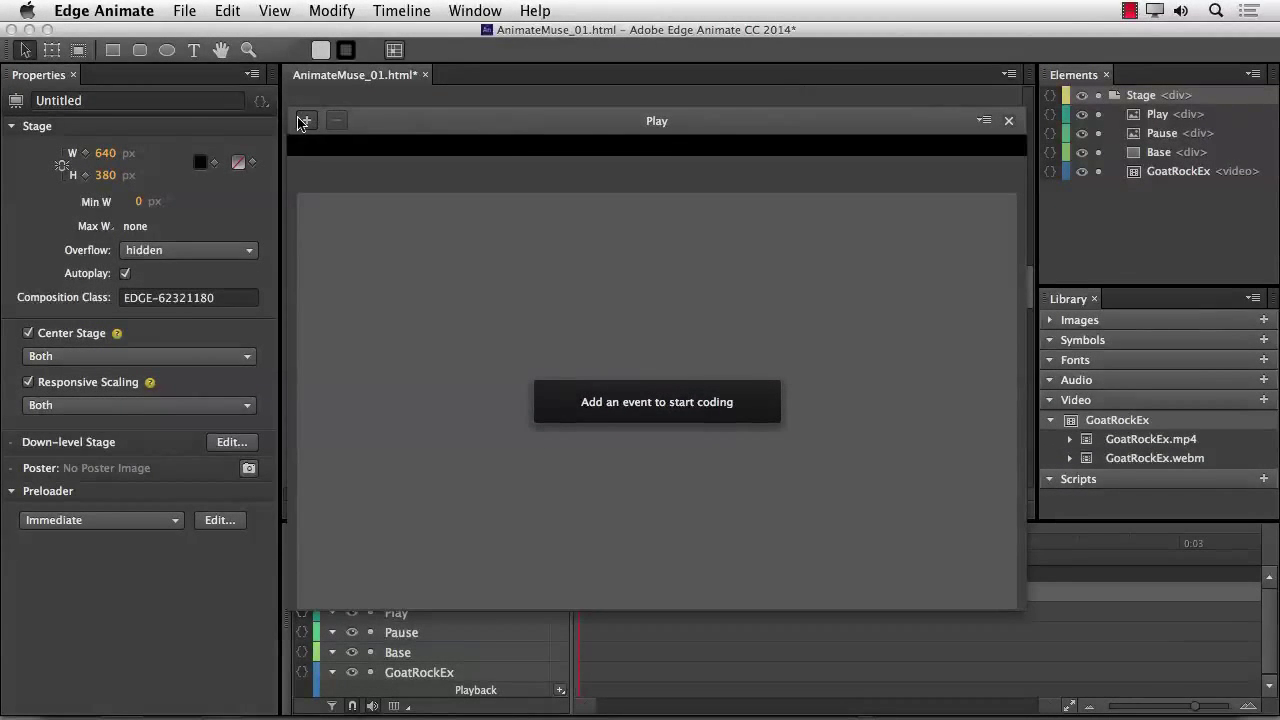
{"action": "left_click", "coordinate": [304, 120]}
{"action": "left_click", "coordinate": [331, 134]}
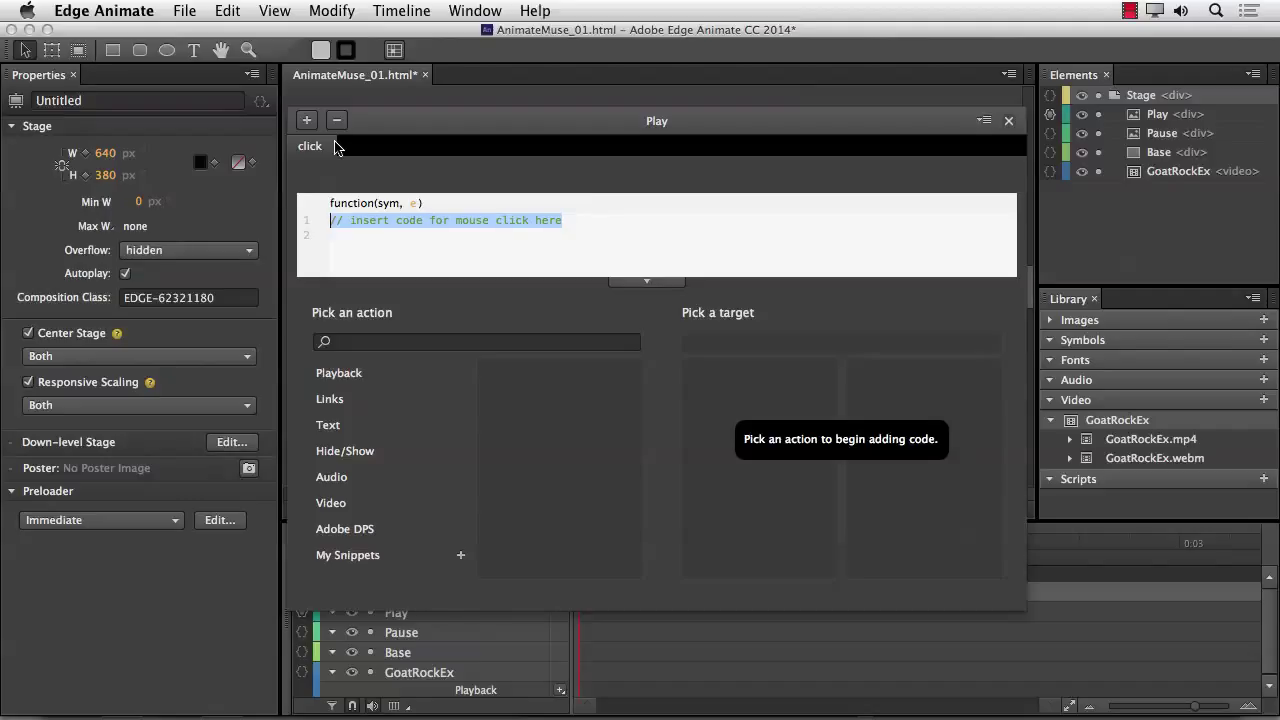
Step: Make the Play click action run Play Video on Stage > GoatRockEx
{"action": "left_click", "coordinate": [345, 505]}
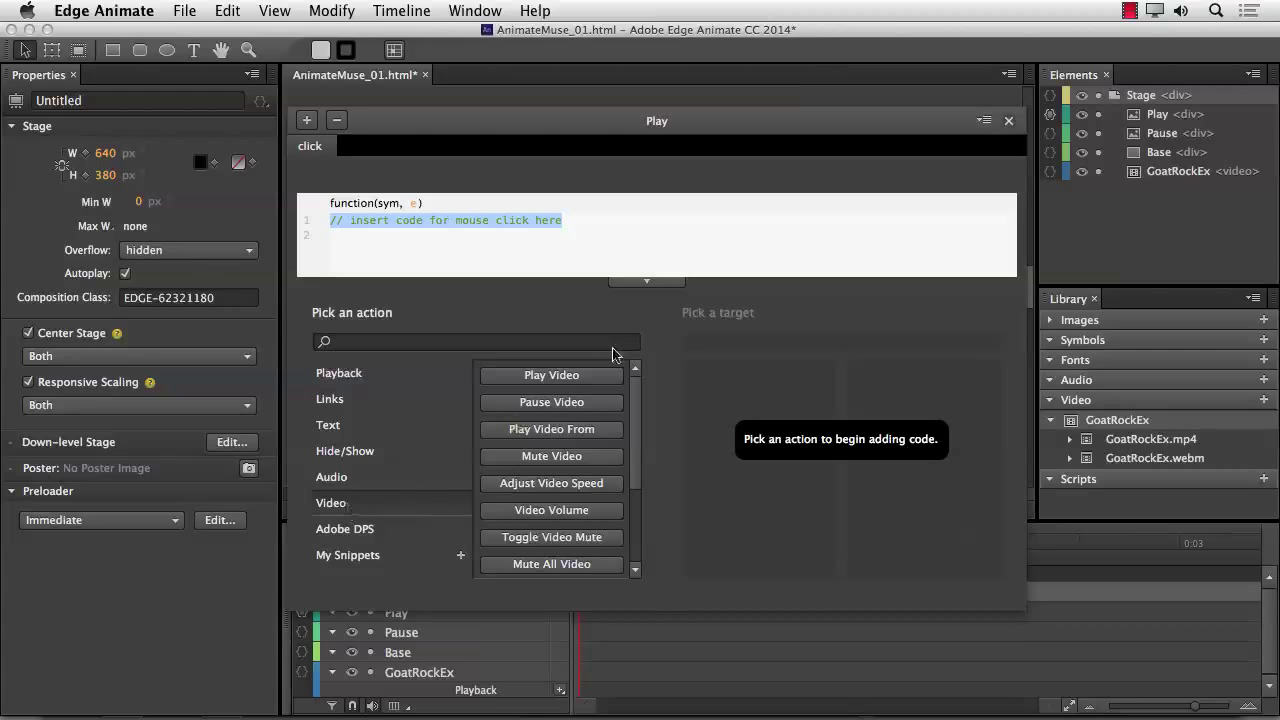
{"action": "left_click", "coordinate": [566, 377]}
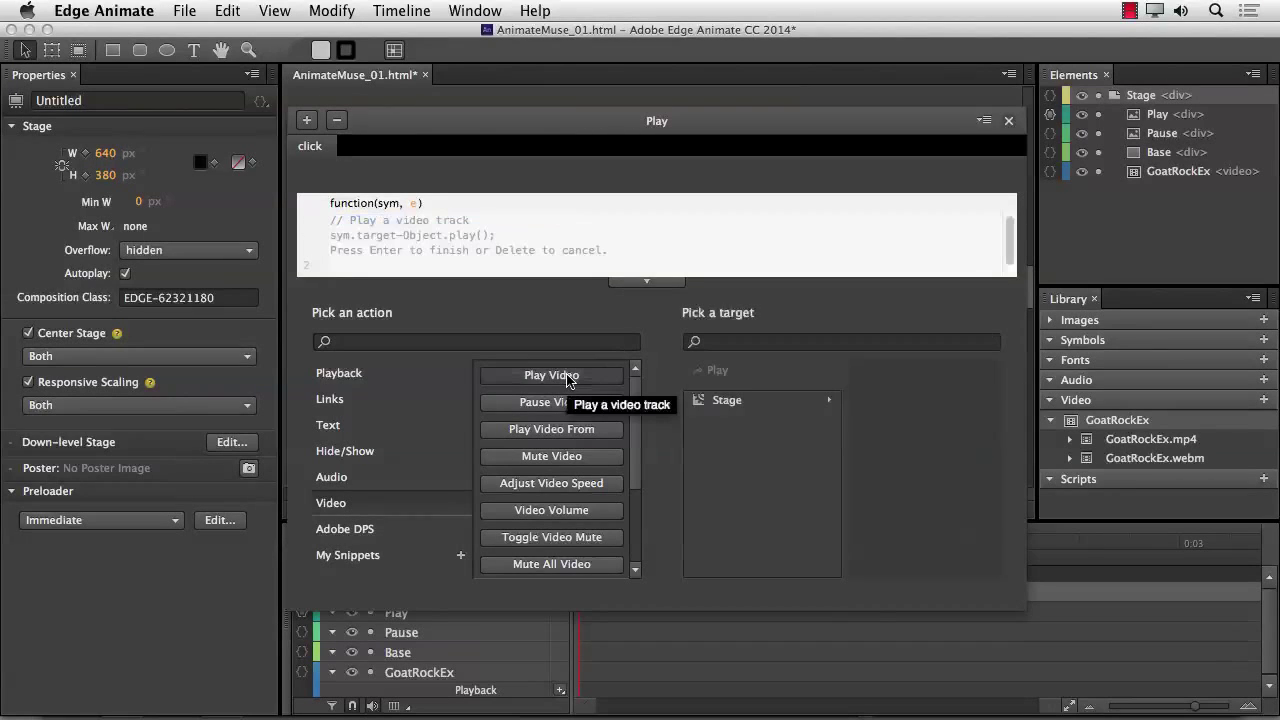
{"action": "left_click", "coordinate": [728, 405]}
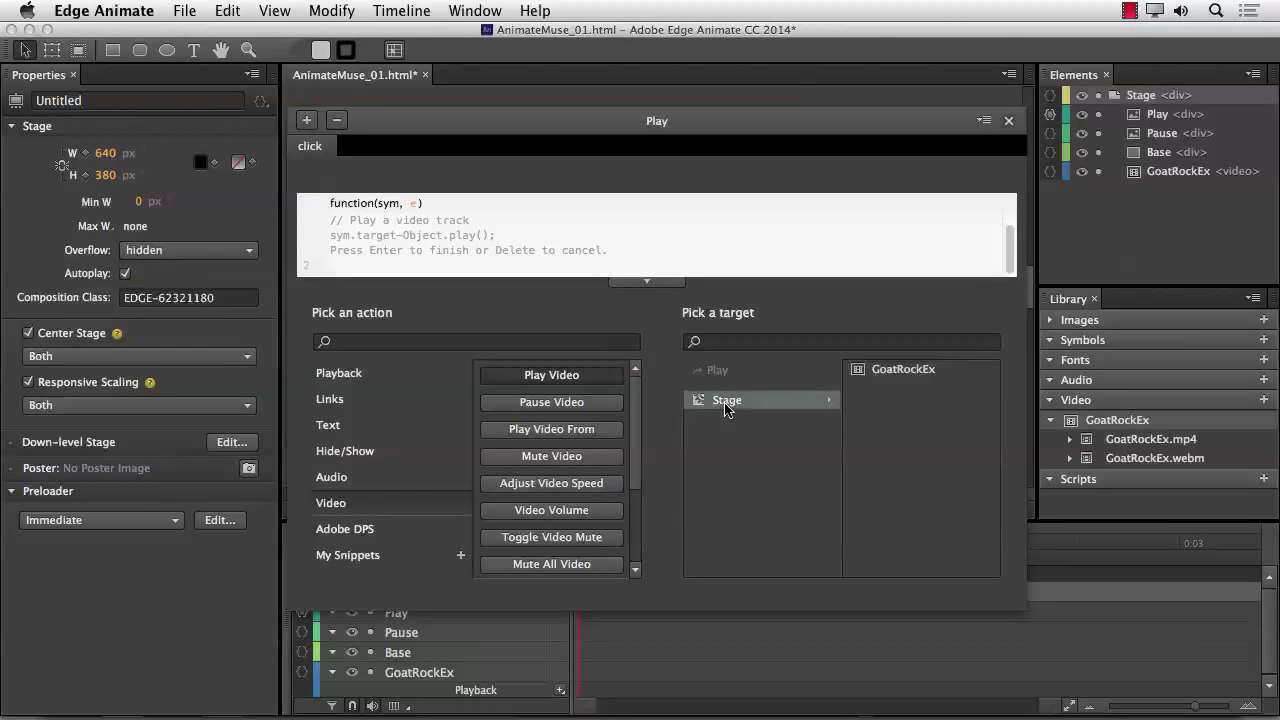
{"action": "left_click", "coordinate": [916, 369]}
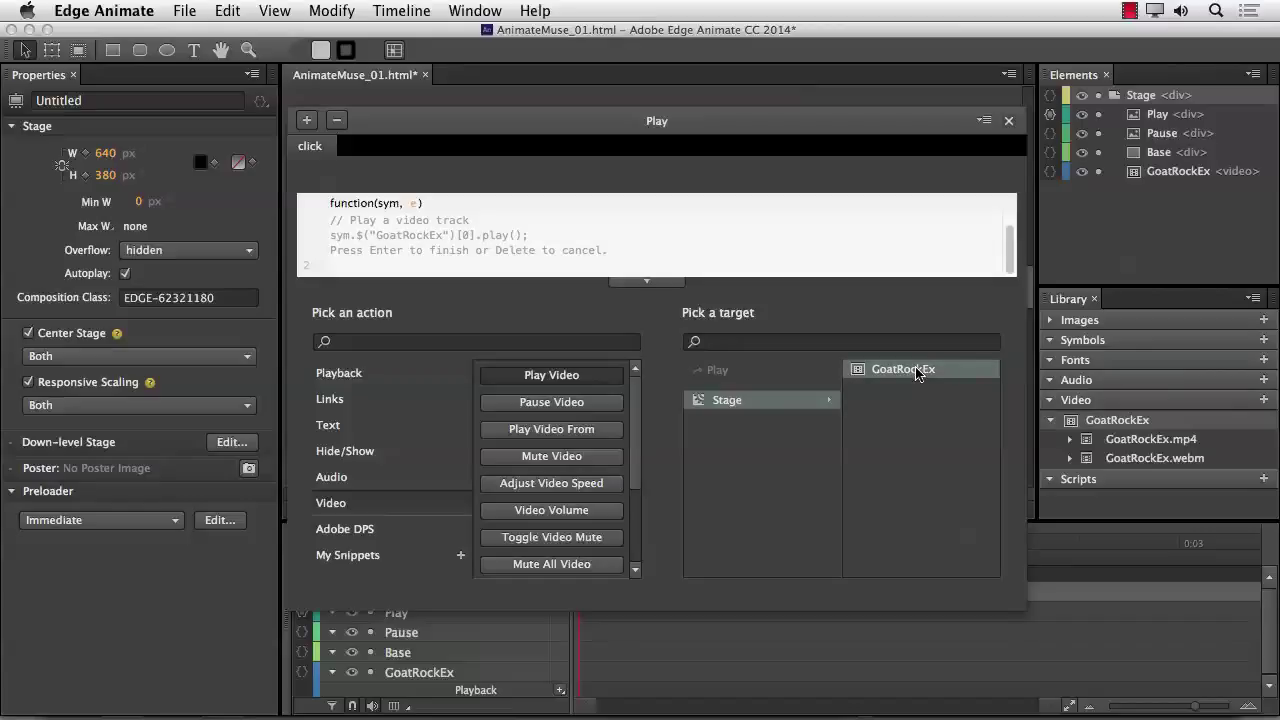
{"action": "key", "text": "Return"}
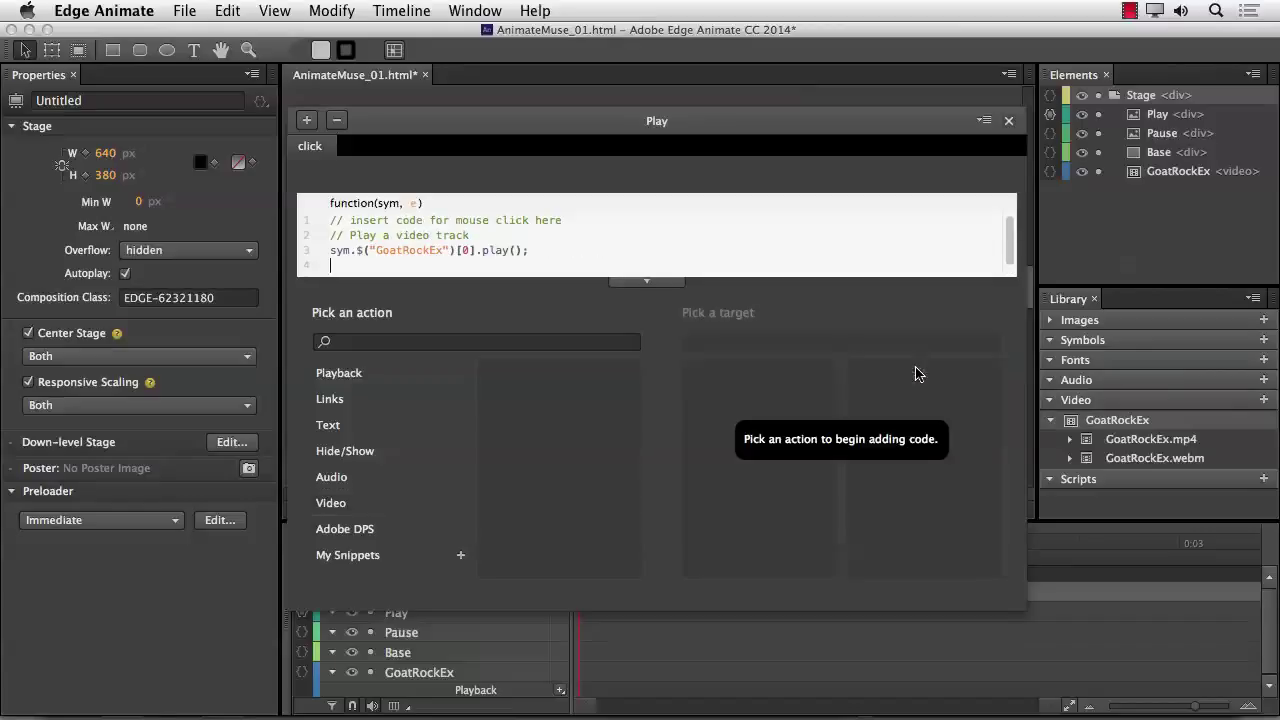
{"action": "left_click", "coordinate": [1010, 121]}
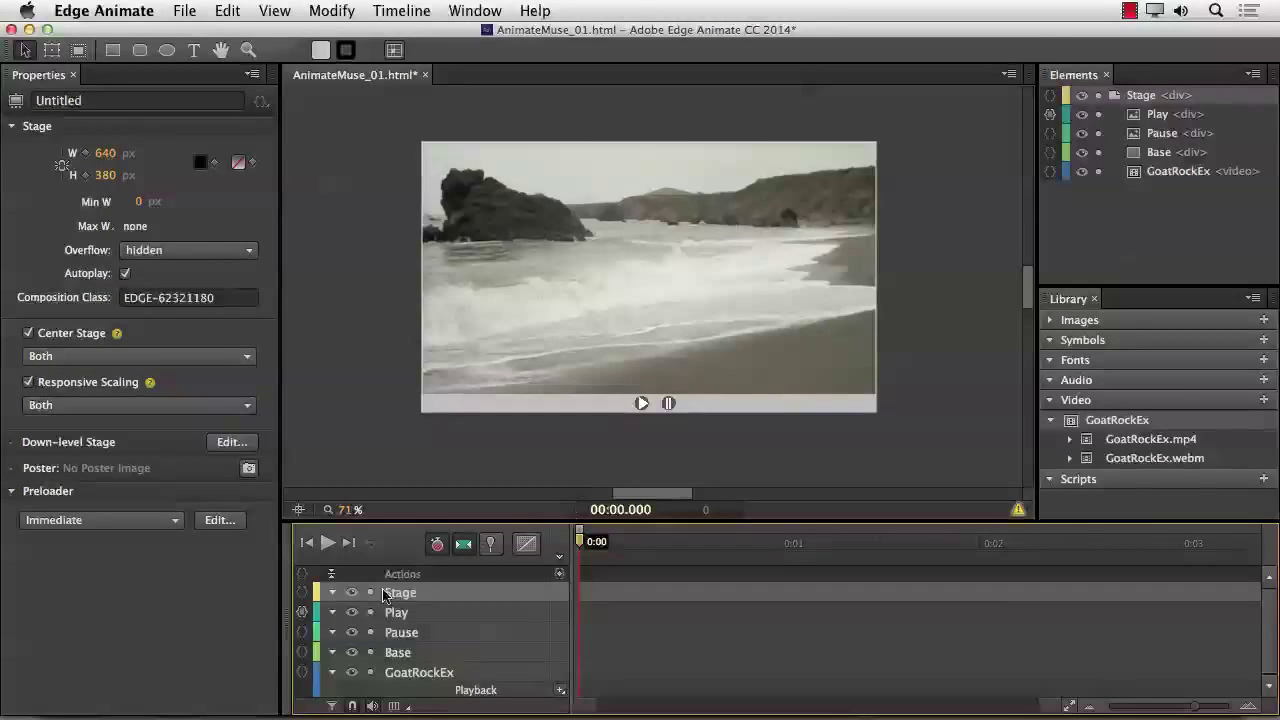
Step: Give the Pause button a click action running Pause Video on Stage > GoatRockEx
{"action": "left_click", "coordinate": [303, 633]}
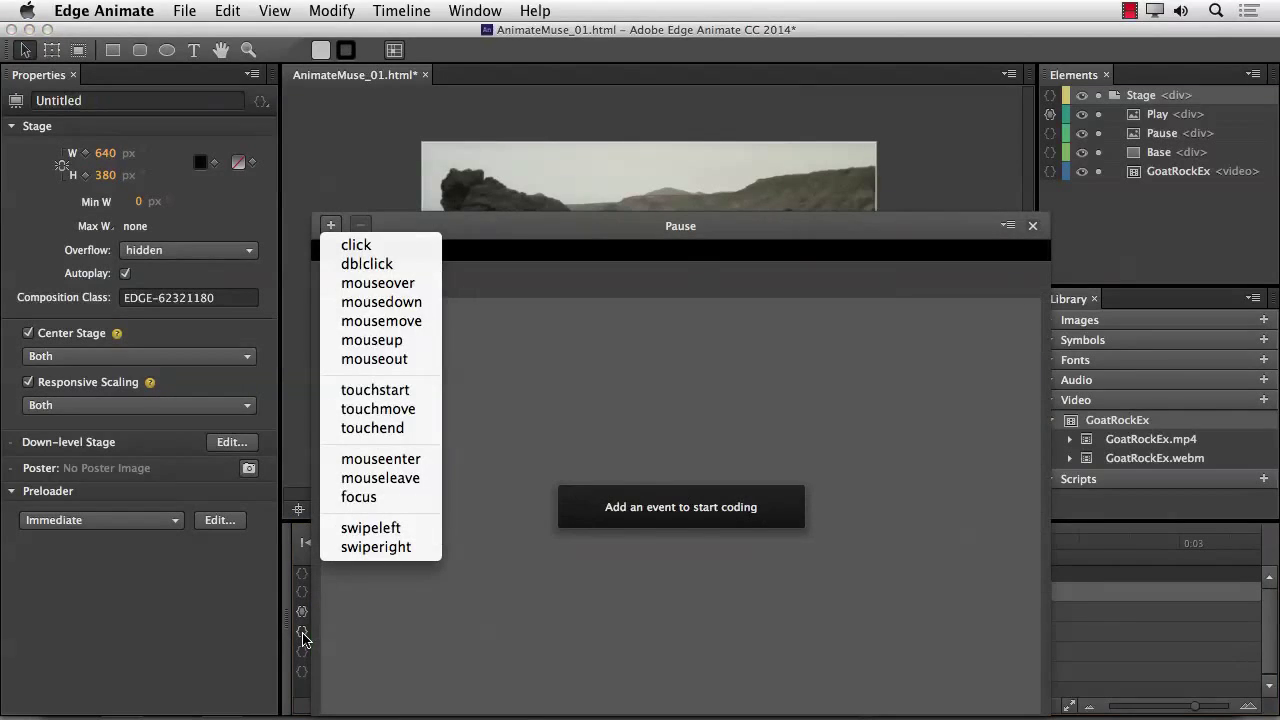
{"action": "left_click", "coordinate": [362, 248]}
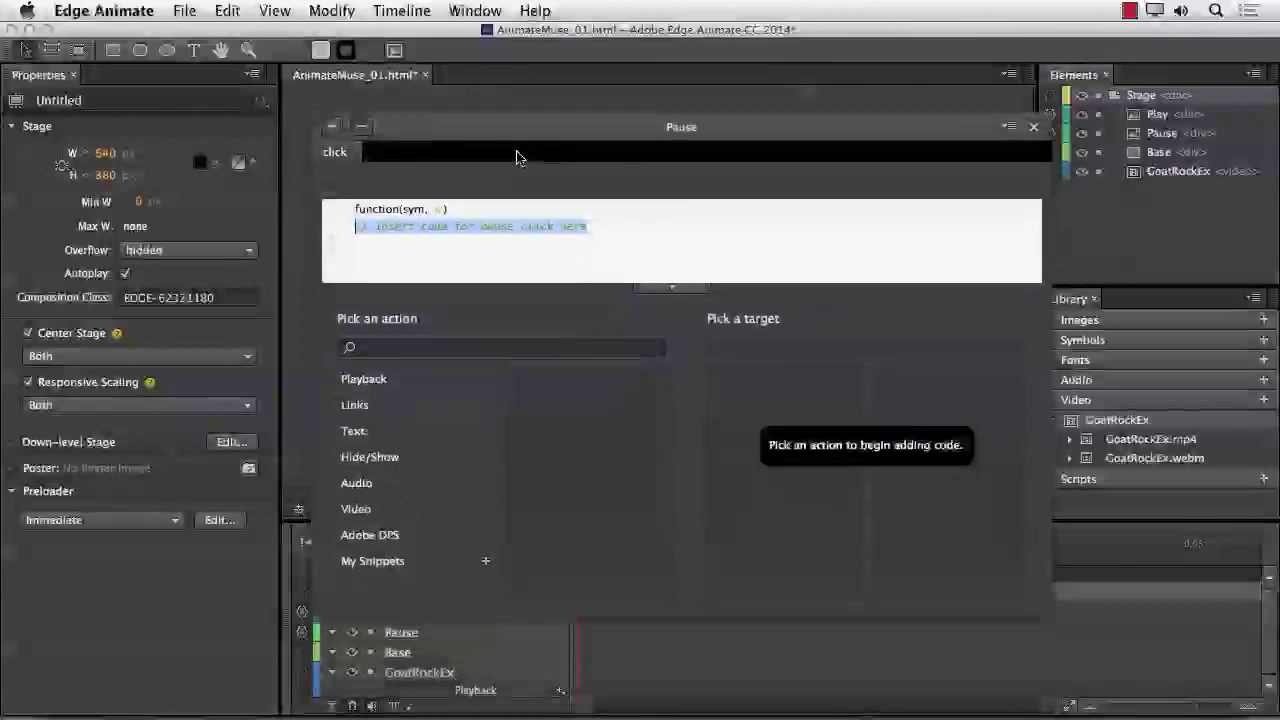
{"action": "left_click", "coordinate": [358, 493]}
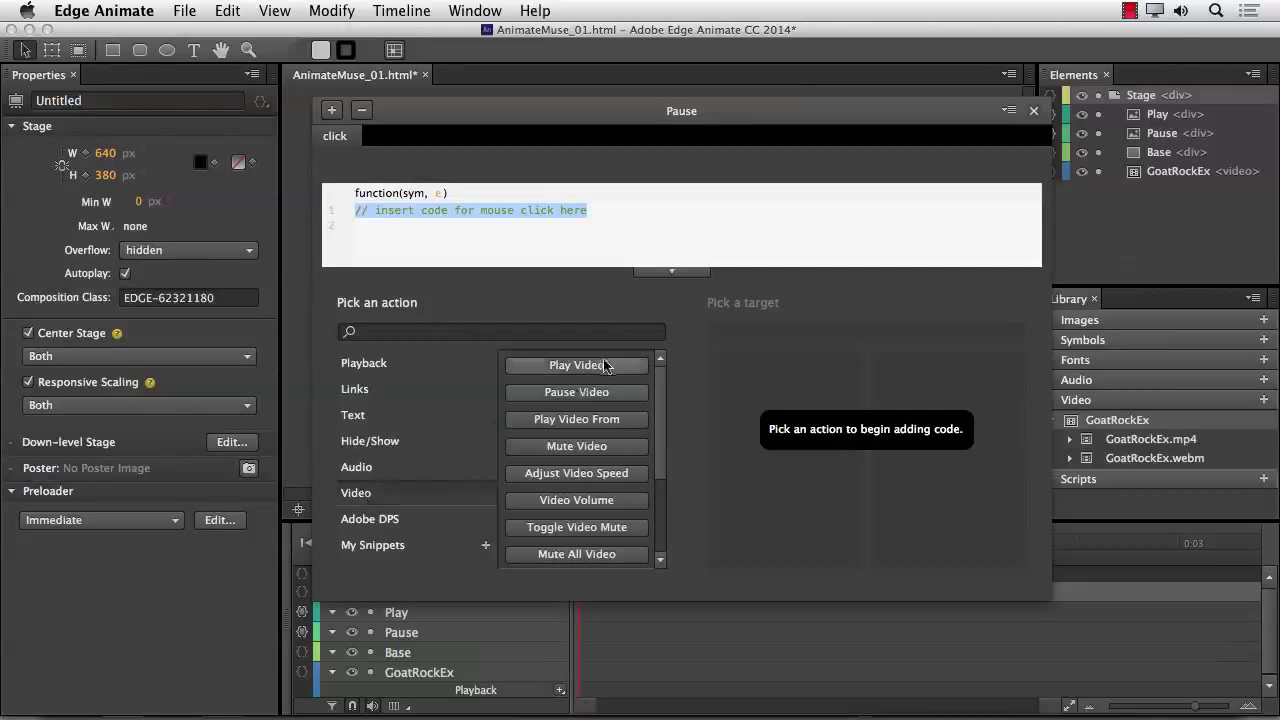
{"action": "left_click", "coordinate": [588, 398]}
{"action": "left_click", "coordinate": [752, 393]}
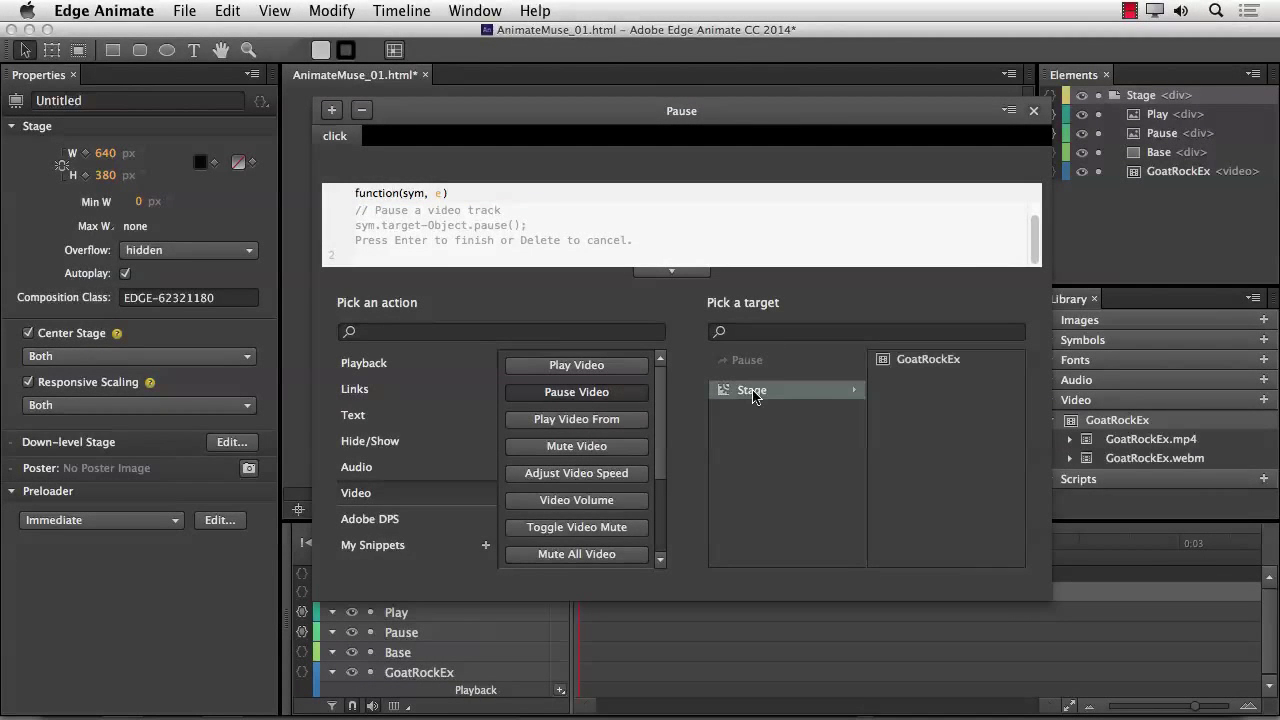
{"action": "left_click", "coordinate": [928, 367]}
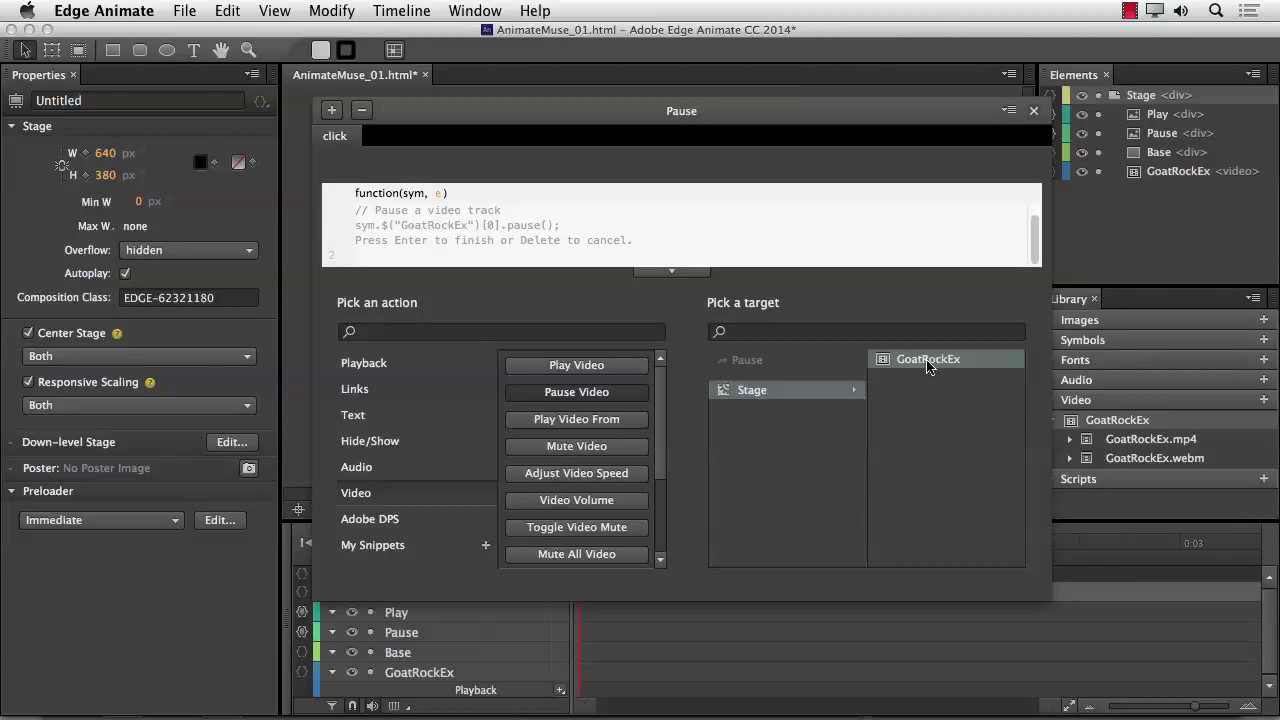
{"action": "key", "text": "Return"}
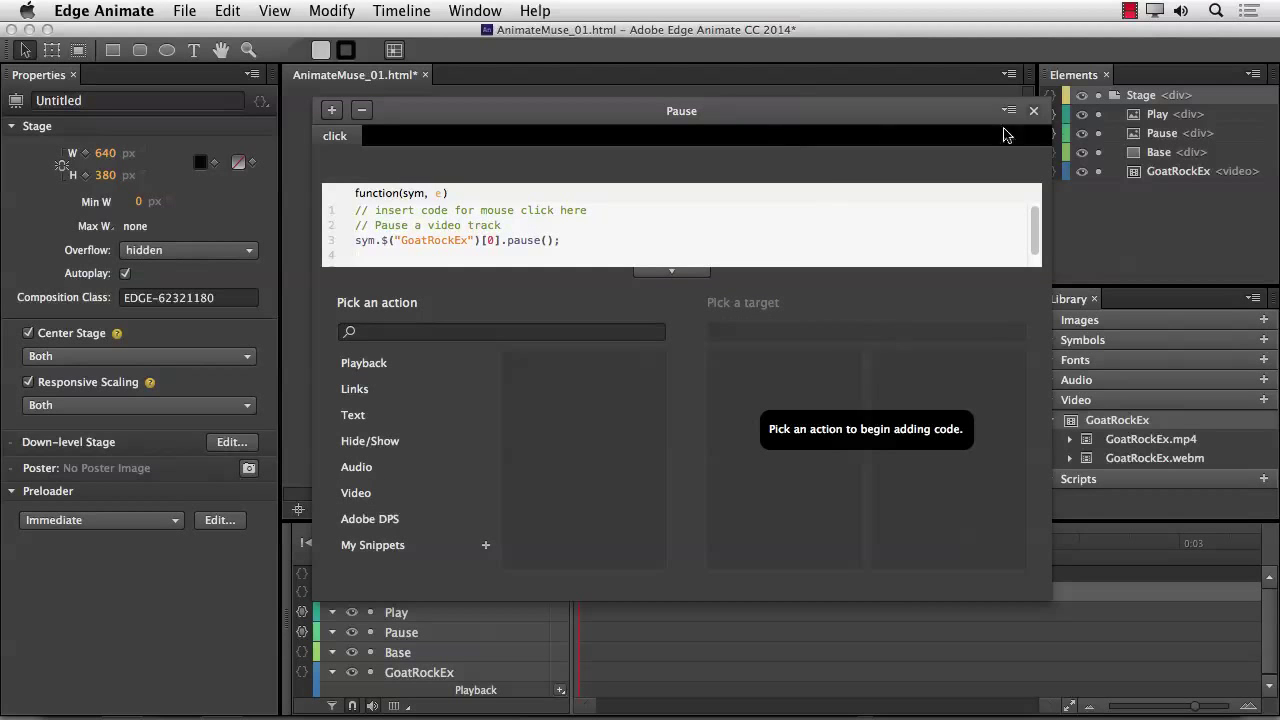
{"action": "left_click", "coordinate": [1033, 111]}
{"action": "left_click", "coordinate": [924, 304]}
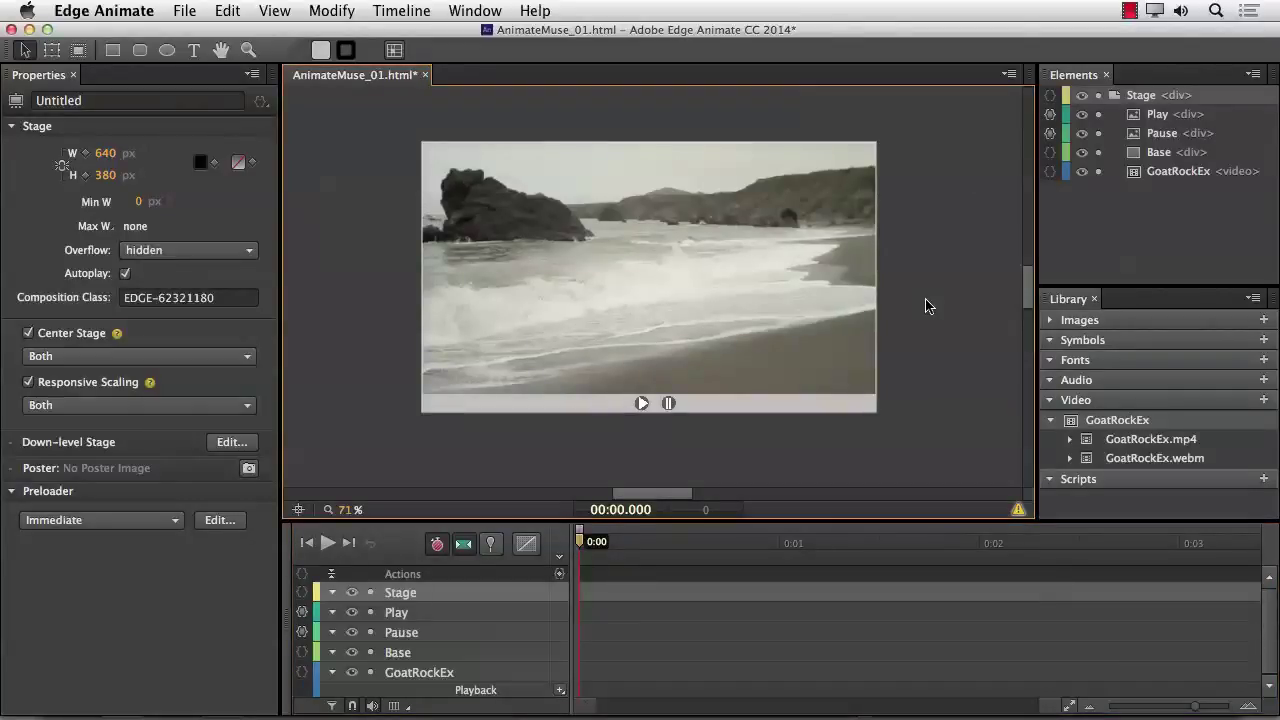
Step: Save AnimateMuse_01.html and preview it in Chrome
{"action": "key", "text": "super+s"}
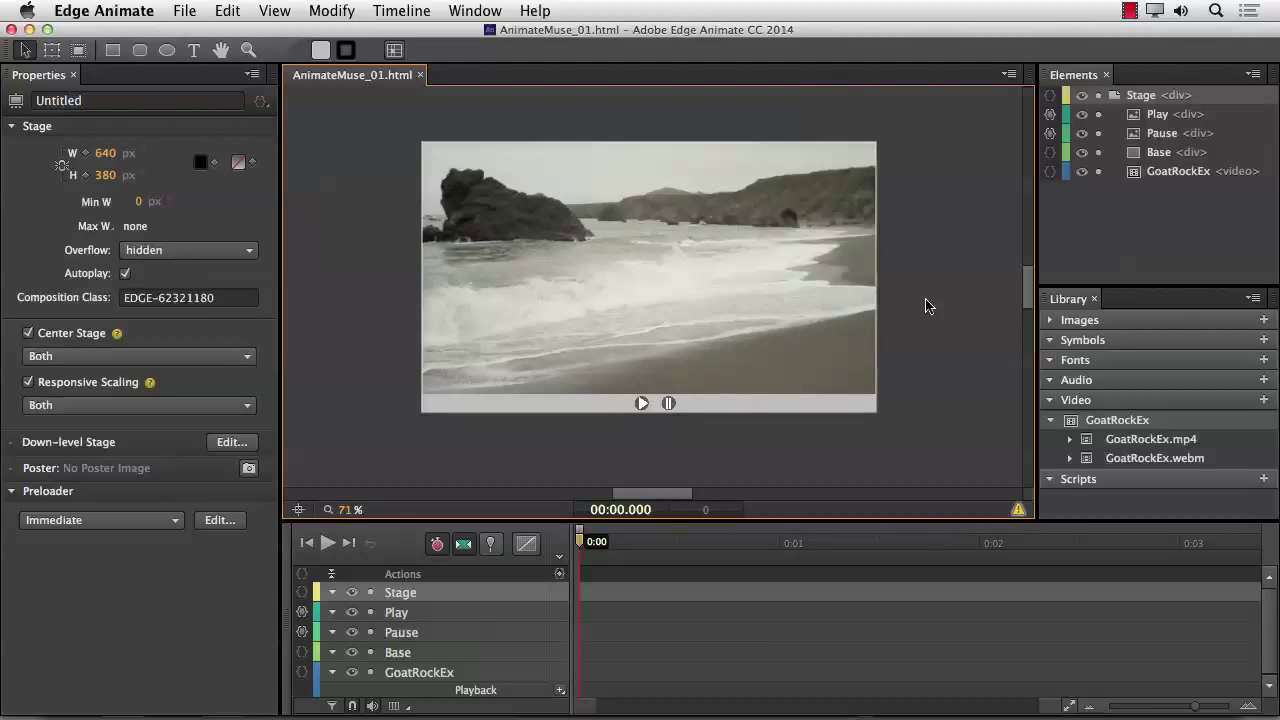
{"action": "key", "text": "super+Return"}
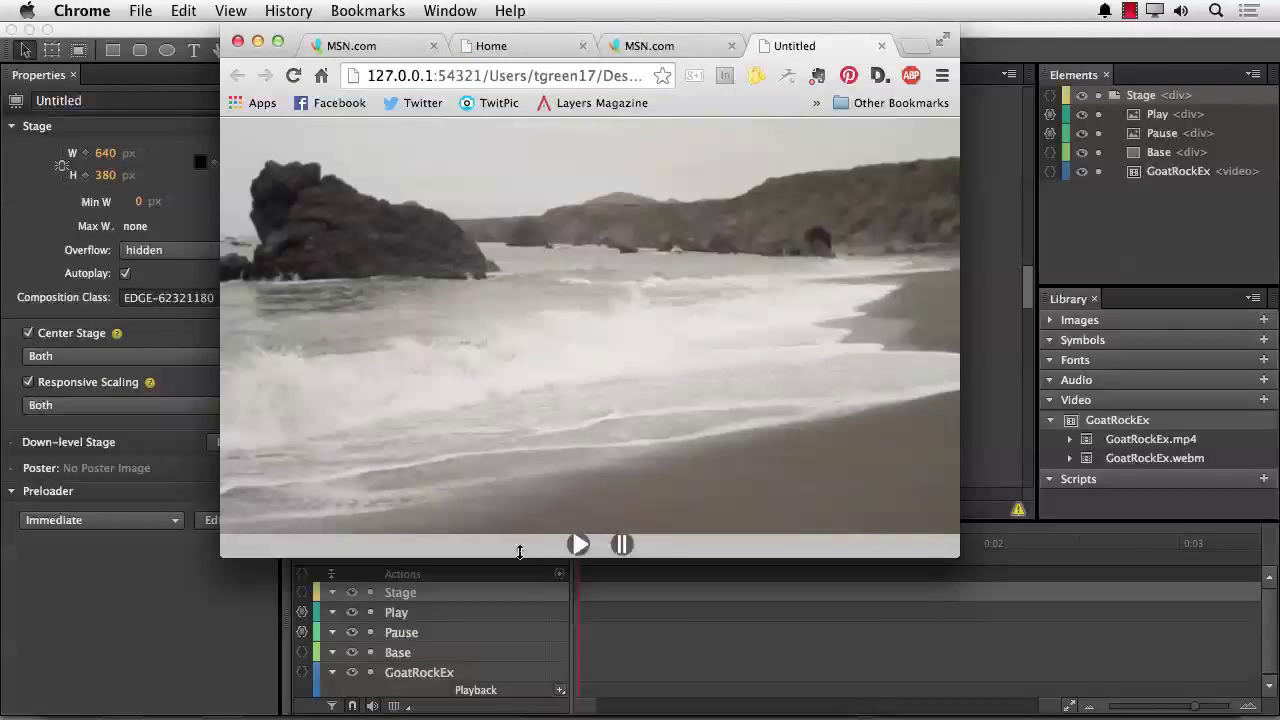
Step: Play and pause the beach video with the preview's buttons, then close the Chrome window
{"action": "left_click", "coordinate": [578, 545]}
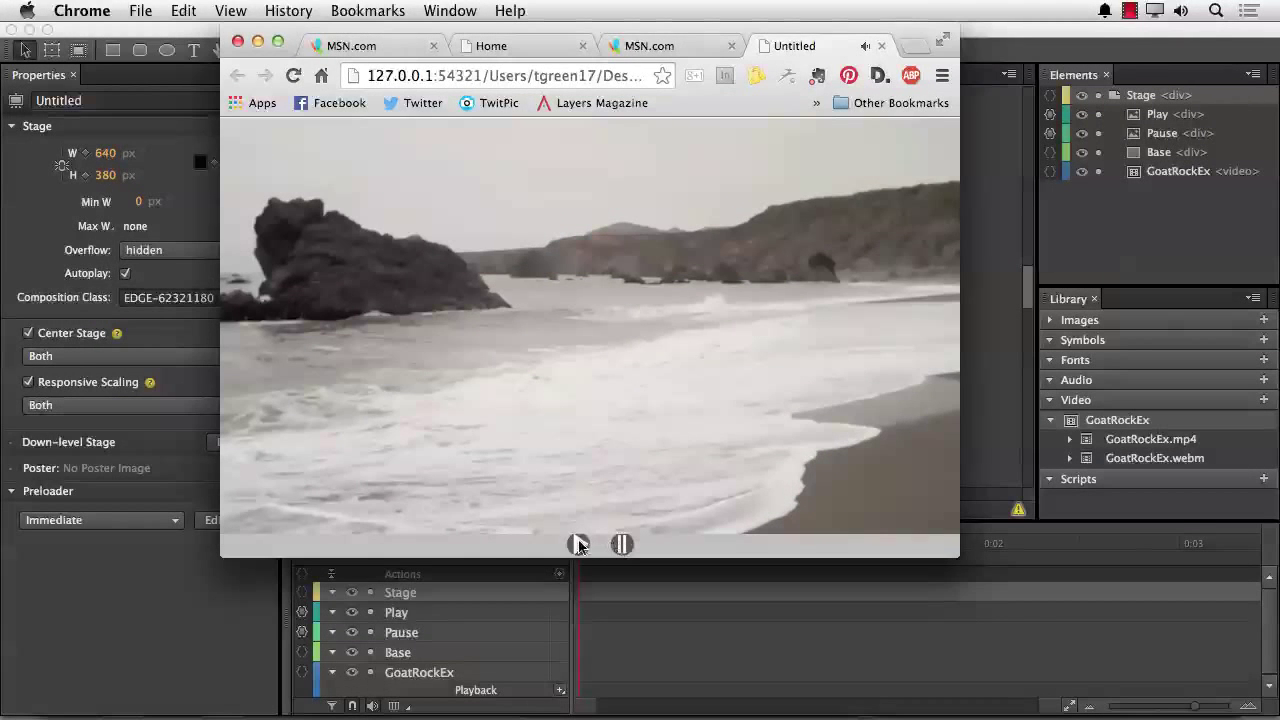
{"action": "left_click", "coordinate": [612, 546]}
{"action": "left_click", "coordinate": [237, 40]}
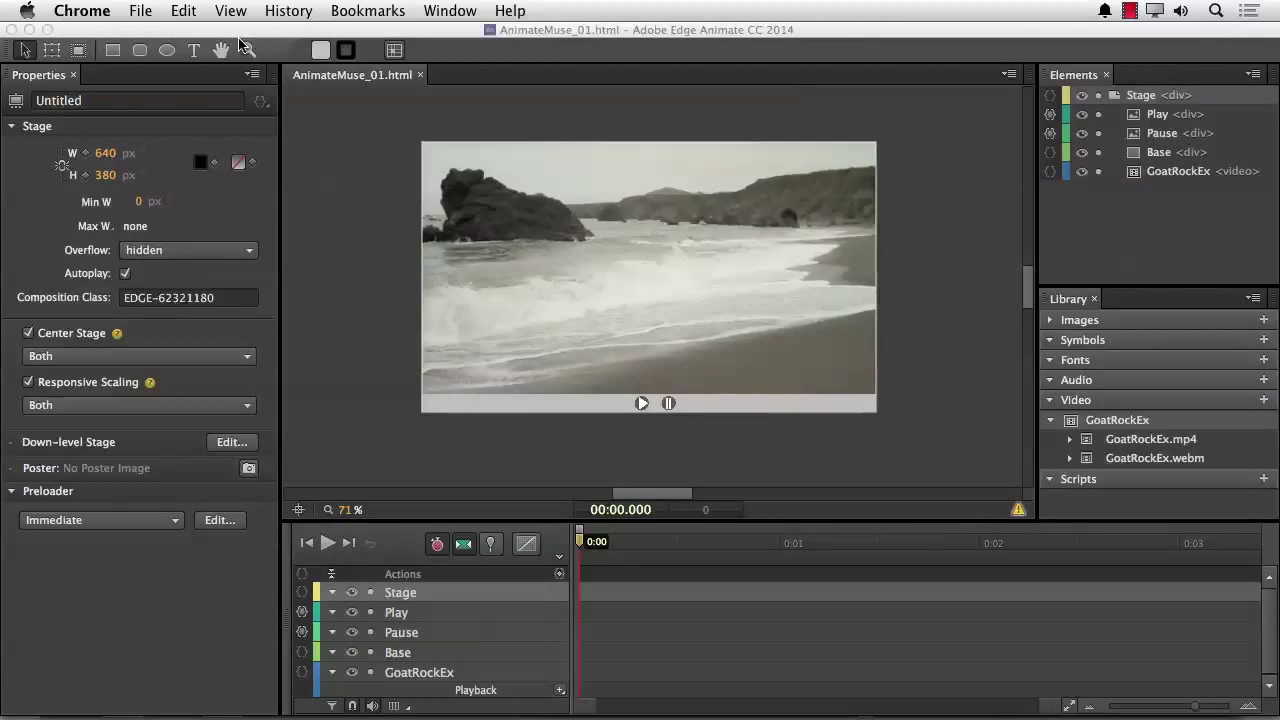